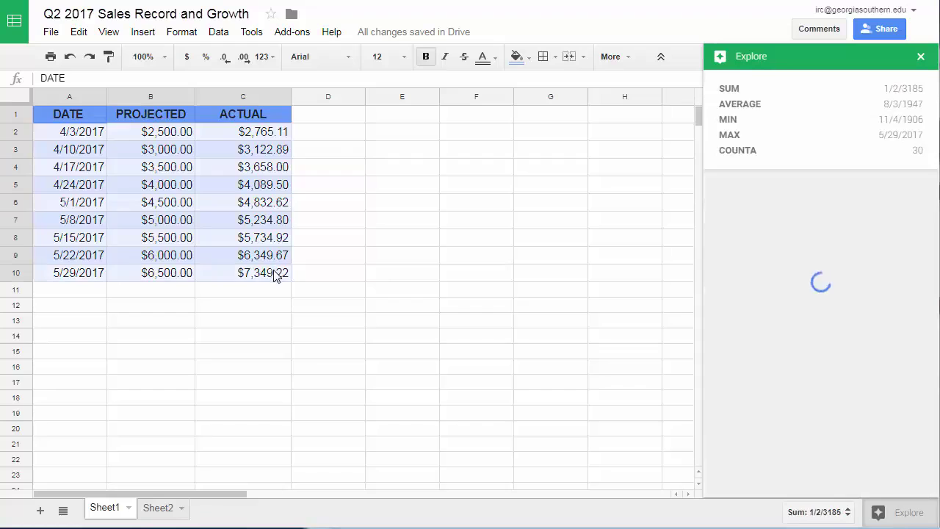
- Examine the summary statistics for the ACTUAL column, the PROJECTED column and the ACTUAL amounts in C2:C10 in turn
drag(260, 116, 256, 279)
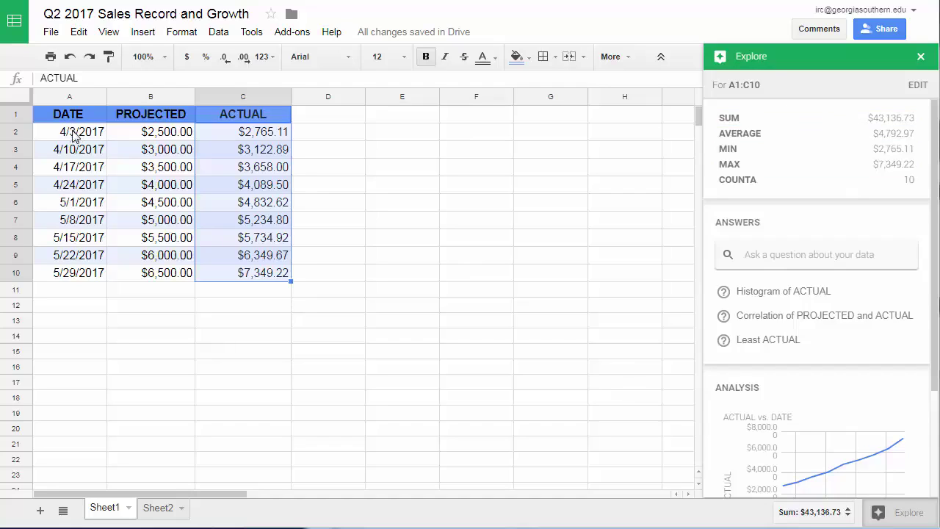
drag(154, 114, 174, 279)
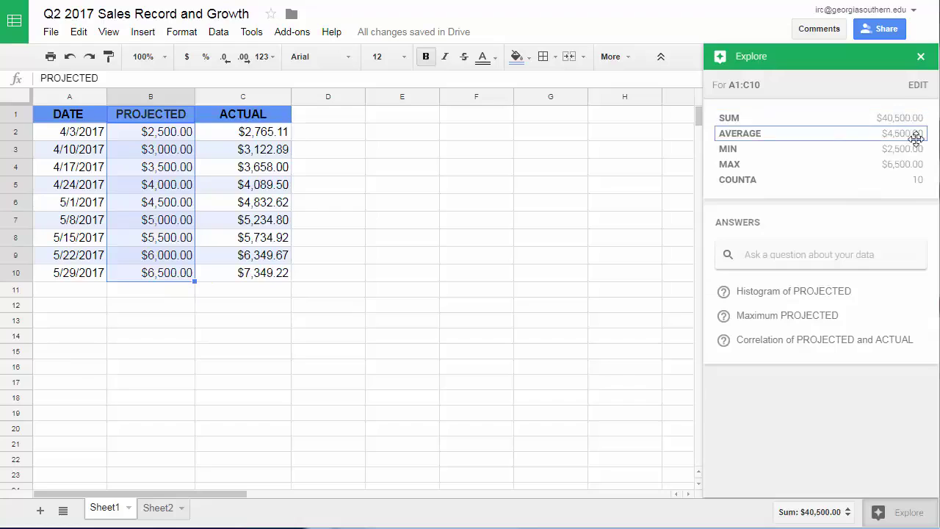
drag(235, 131, 243, 274)
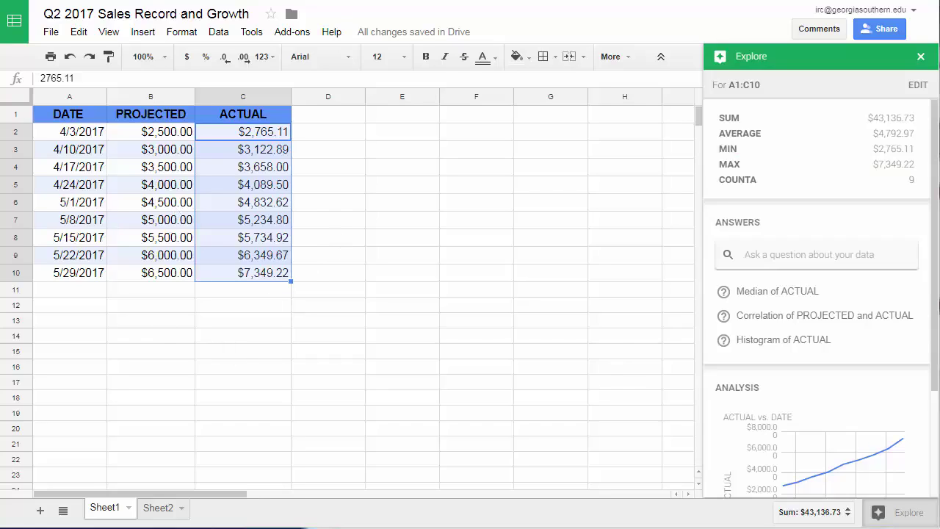
- Ask Explore for a "line chart of date, PROJECTED , actual" from the sales data
click(781, 257)
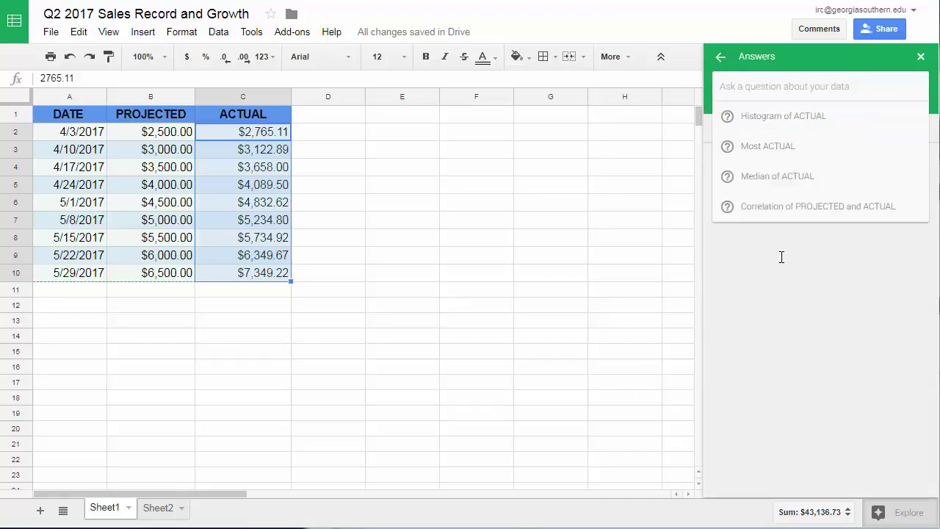
text(line chart)
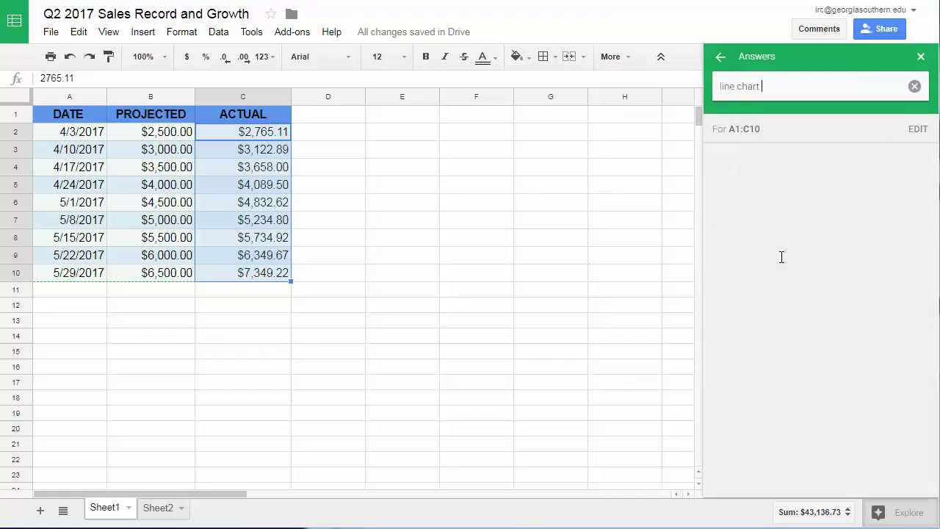
text( of date, projecte)
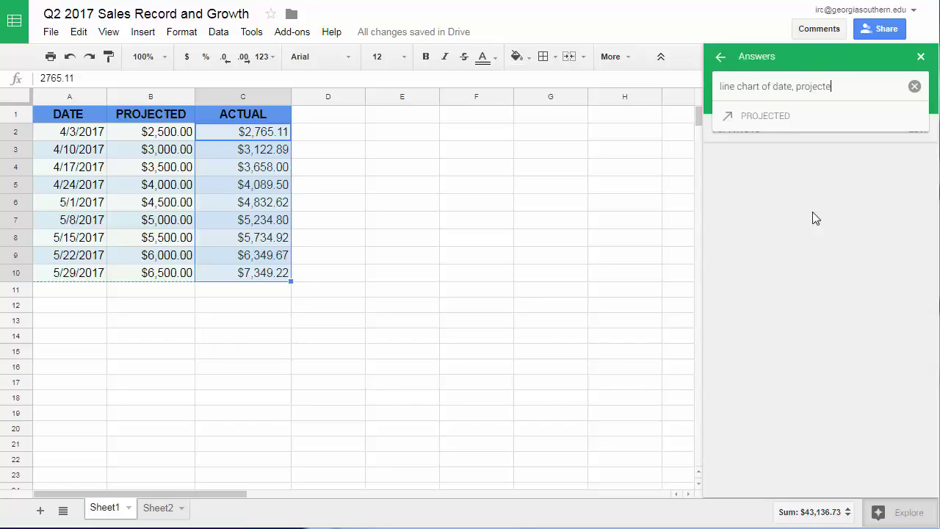
click(726, 126)
text(,)
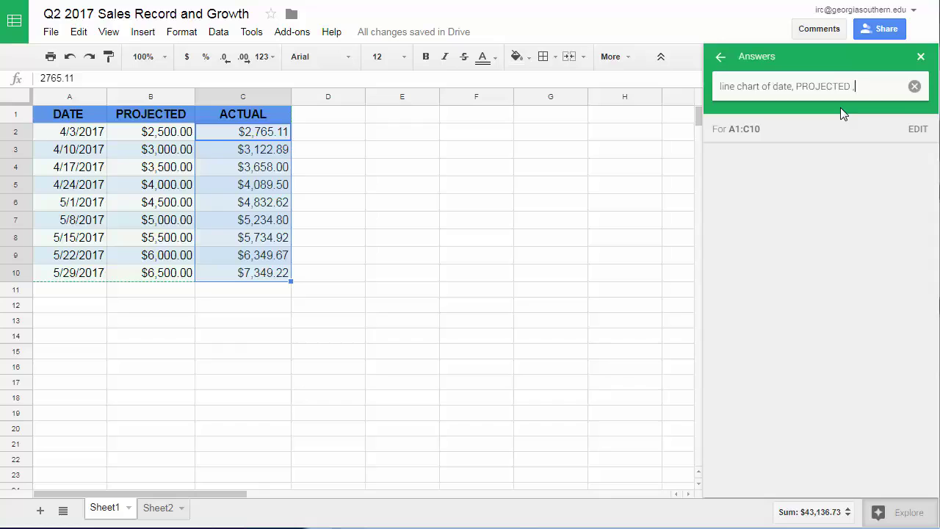
text( actual)
key(Return)
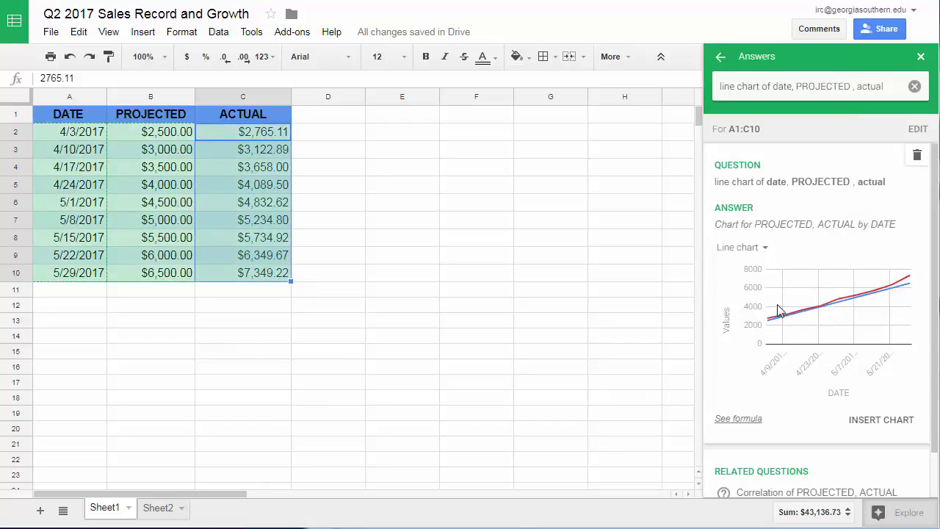
- Insert the suggested line chart into the sales sheet and clear the Explore question
click(885, 427)
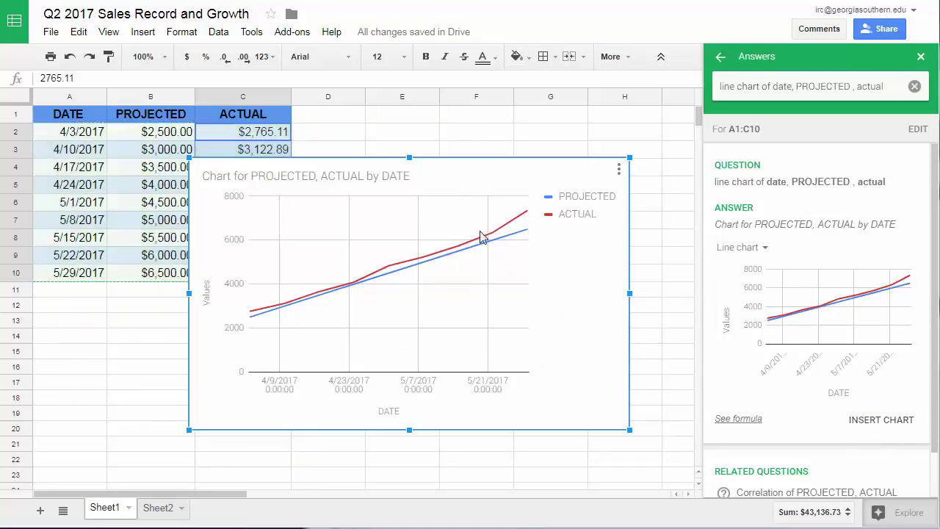
drag(587, 176, 629, 191)
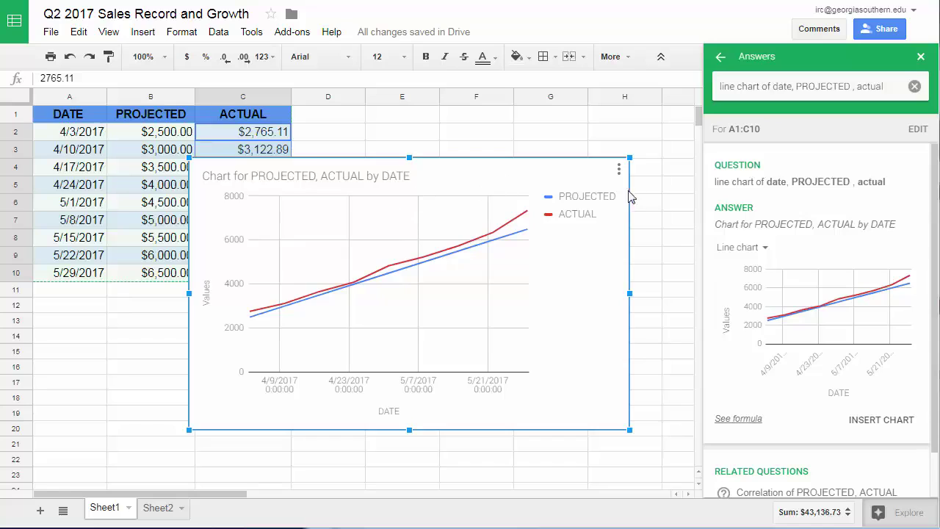
click(912, 86)
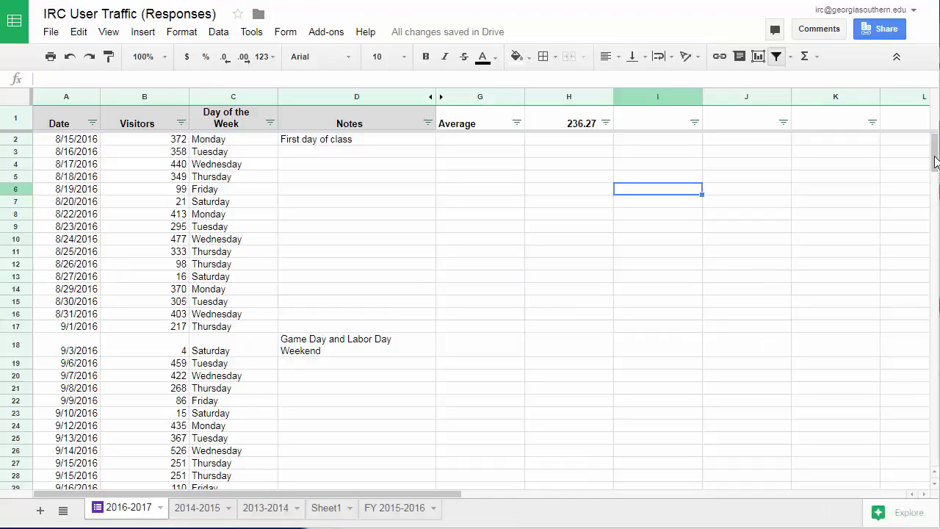
- Review the IRC User Traffic rows through the last entry and ask Explore "what day of the week has the most visitors"
drag(935, 162, 895, 453)
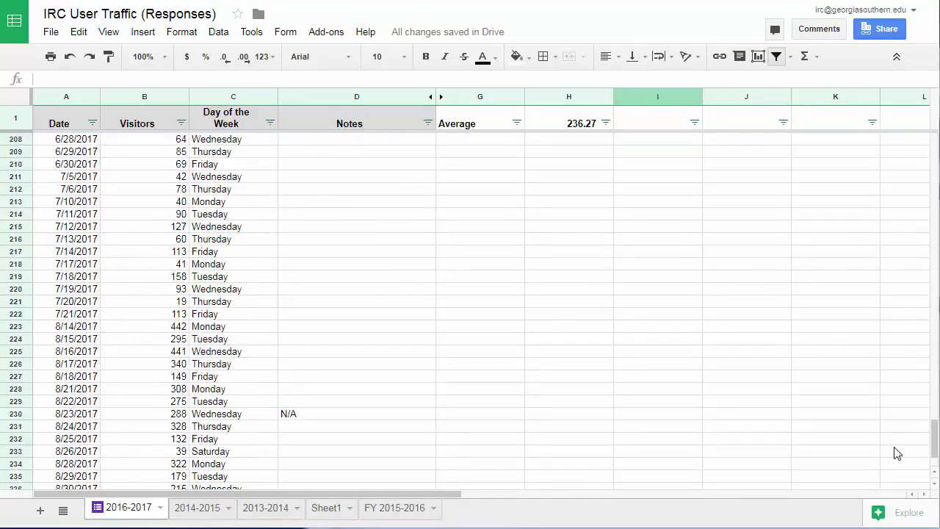
scroll(307, 344, down, 2)
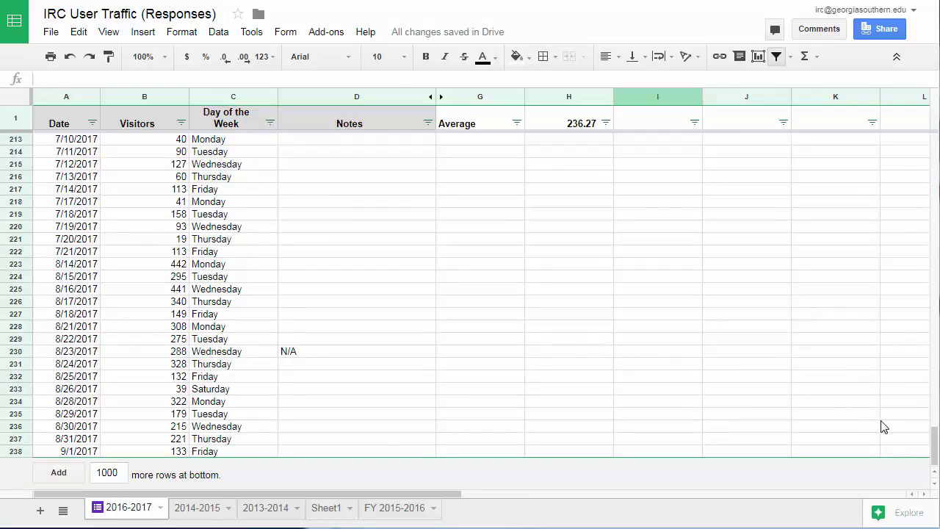
click(908, 512)
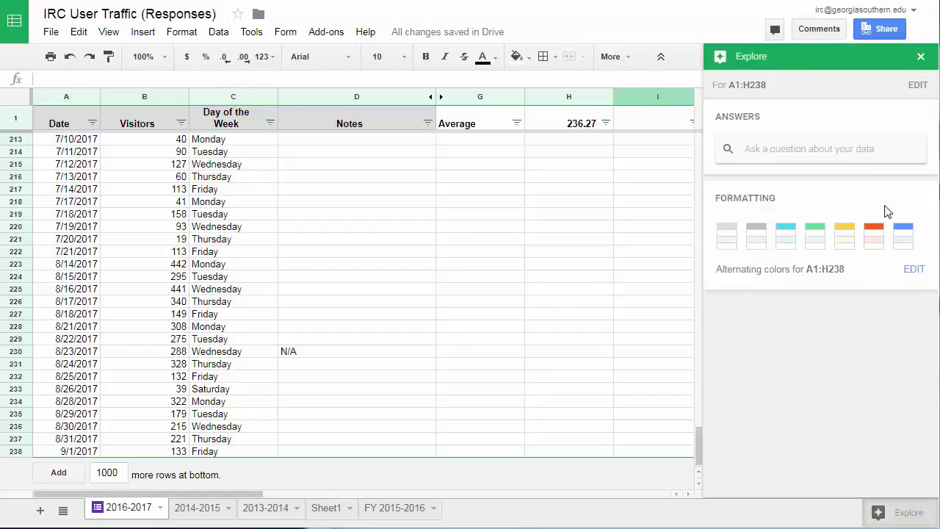
click(781, 145)
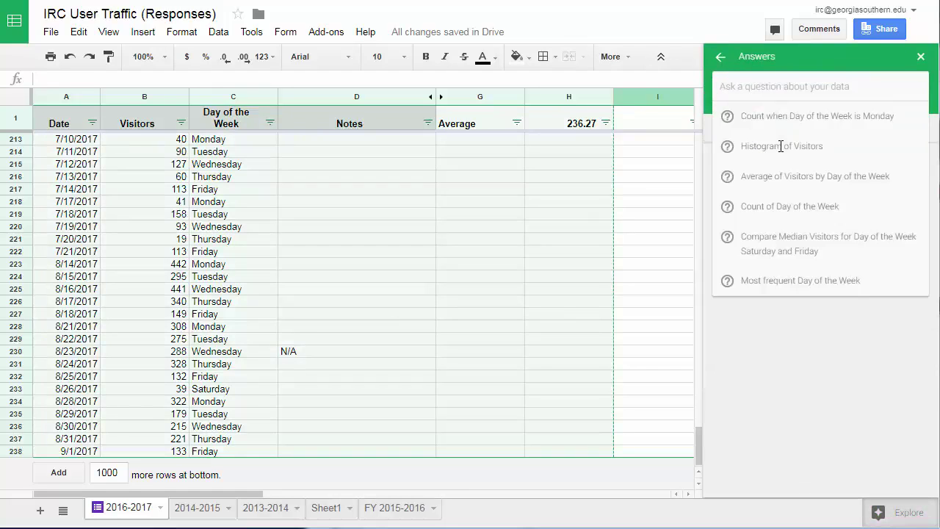
text(what day o)
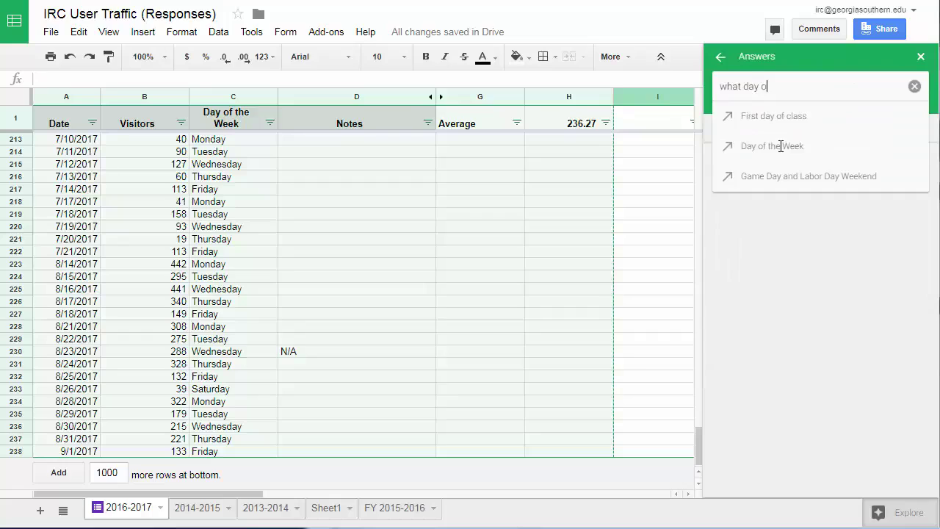
text(f the week has the )
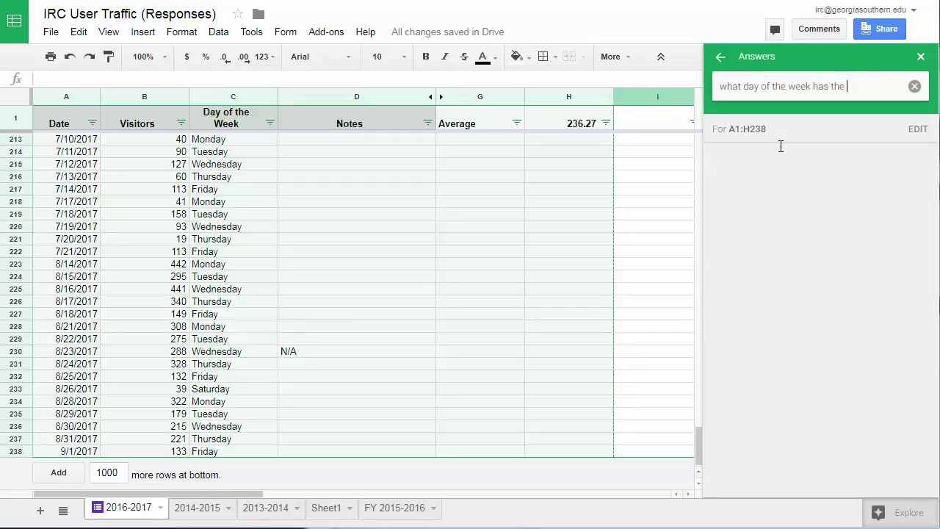
text(most visitors)
key(Return)
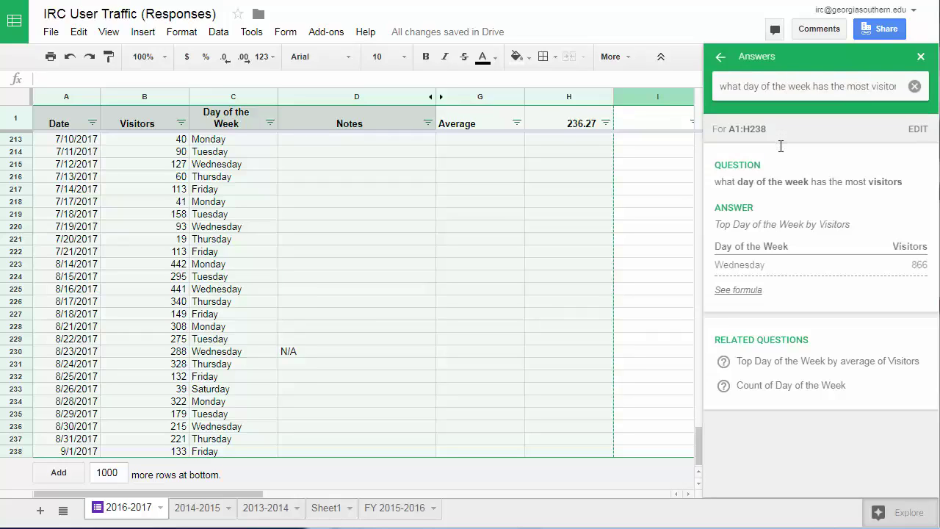
- Reveal the formula behind the top day of the week answer and hide it again
mouse_move(801, 214)
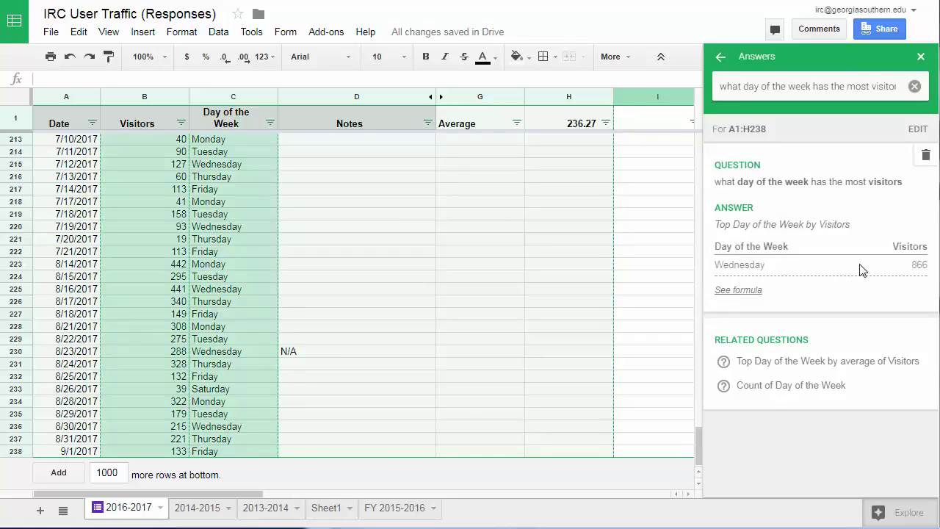
click(740, 290)
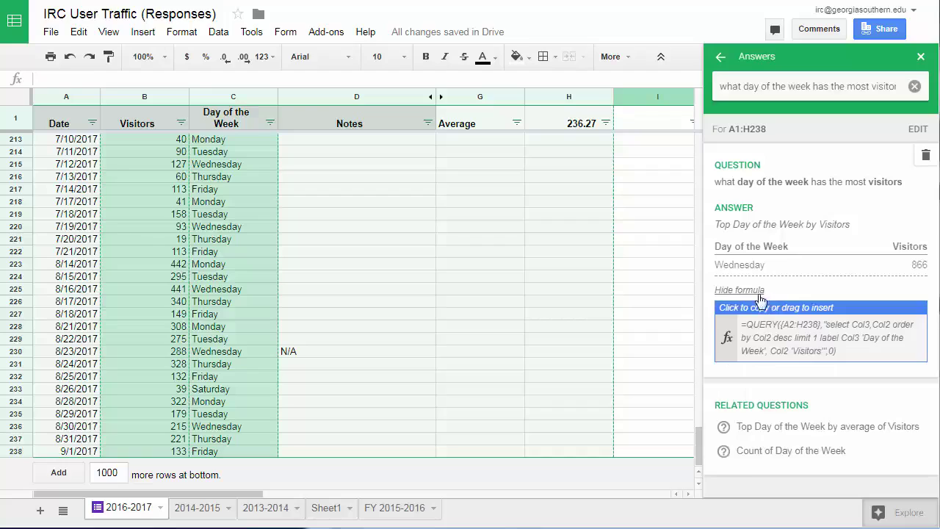
click(725, 290)
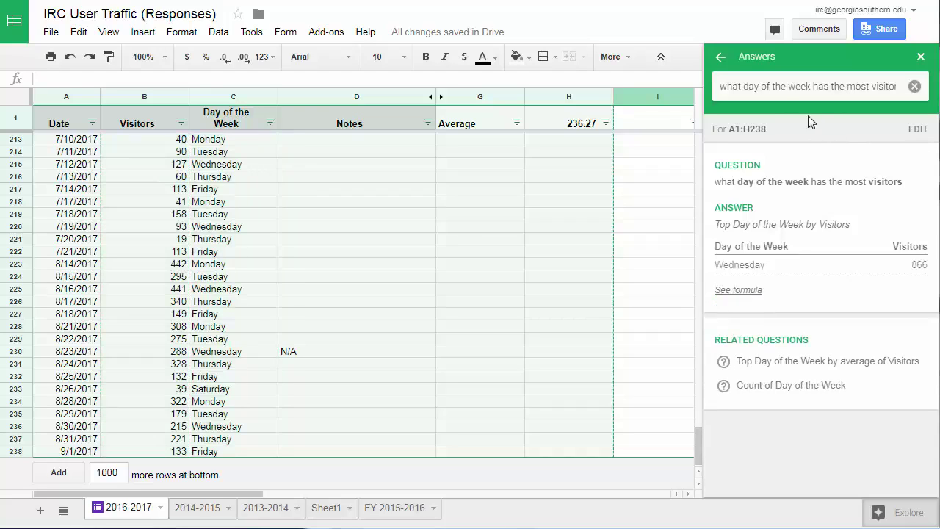
- Replace the Explore question with "bar chart of average visitors by Day of the Week" and submit it
drag(720, 92, 875, 96)
text(bar)
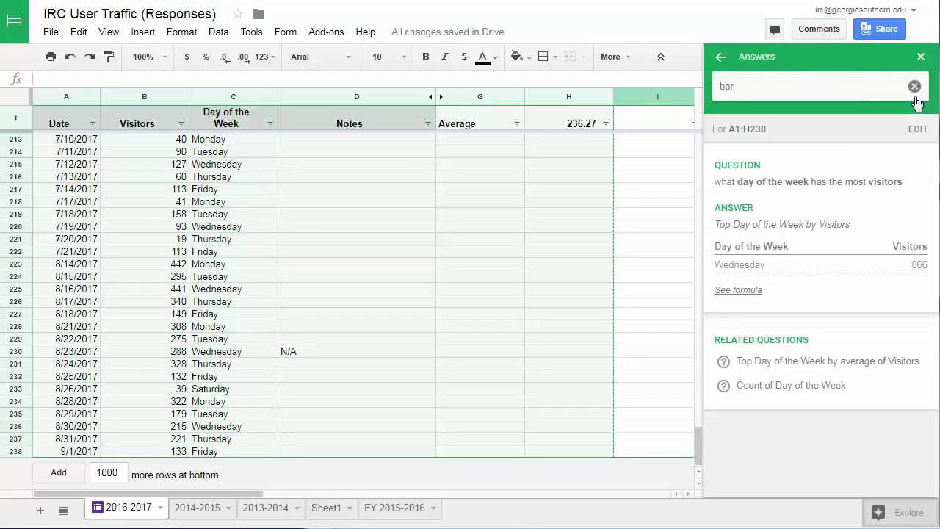
text( c)
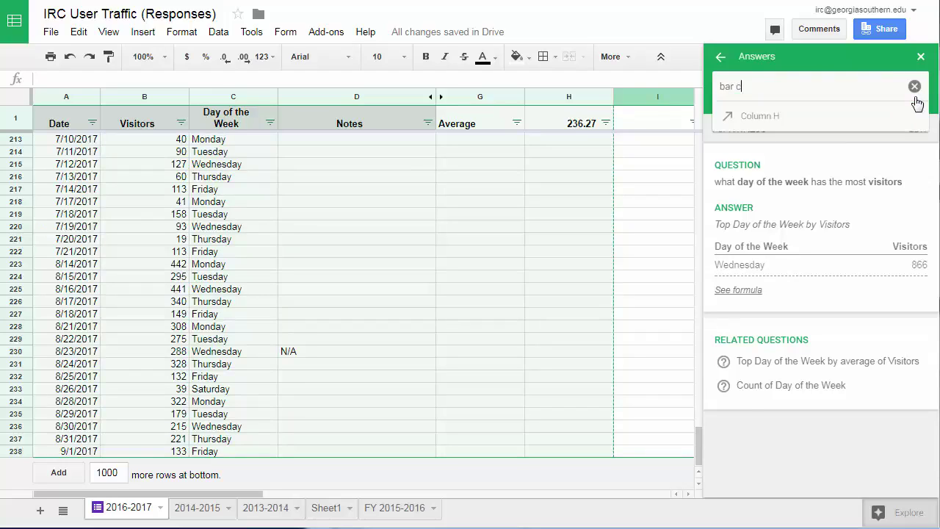
text(hart of average visitors )
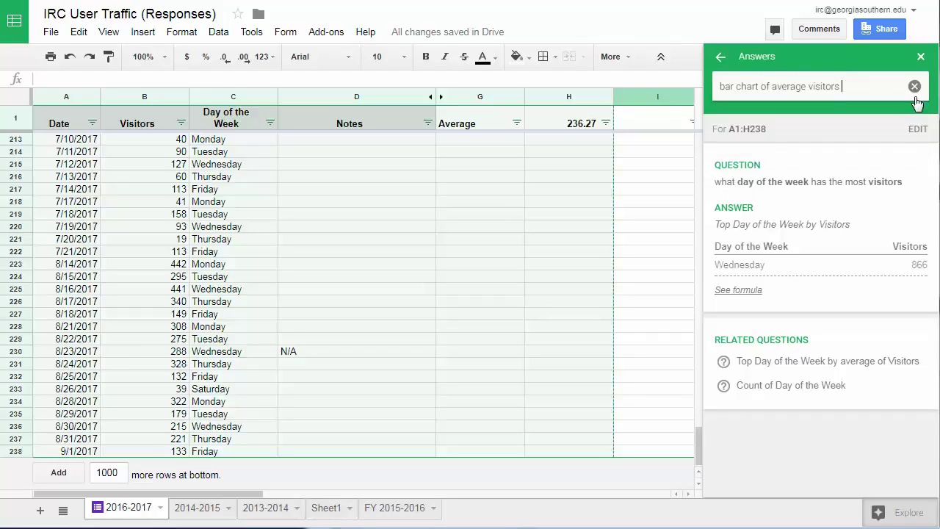
text(by Day)
click(826, 147)
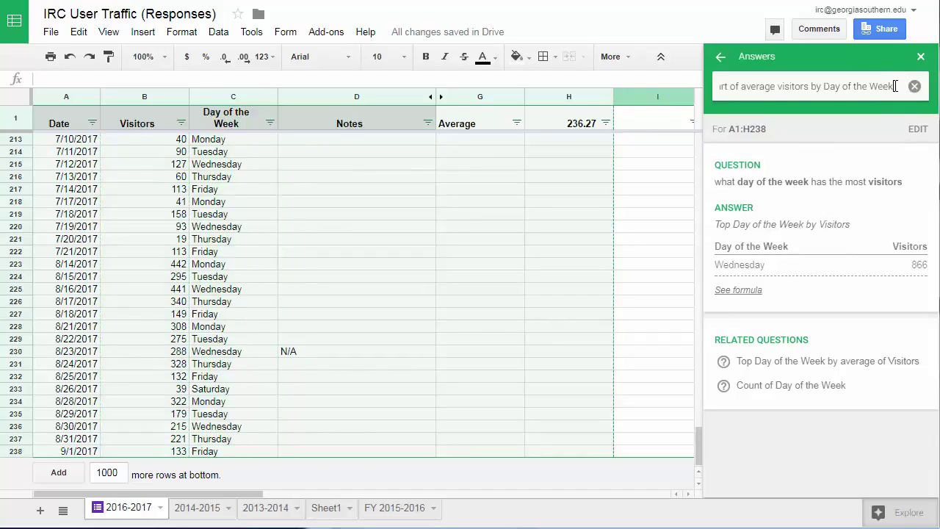
key(Return)
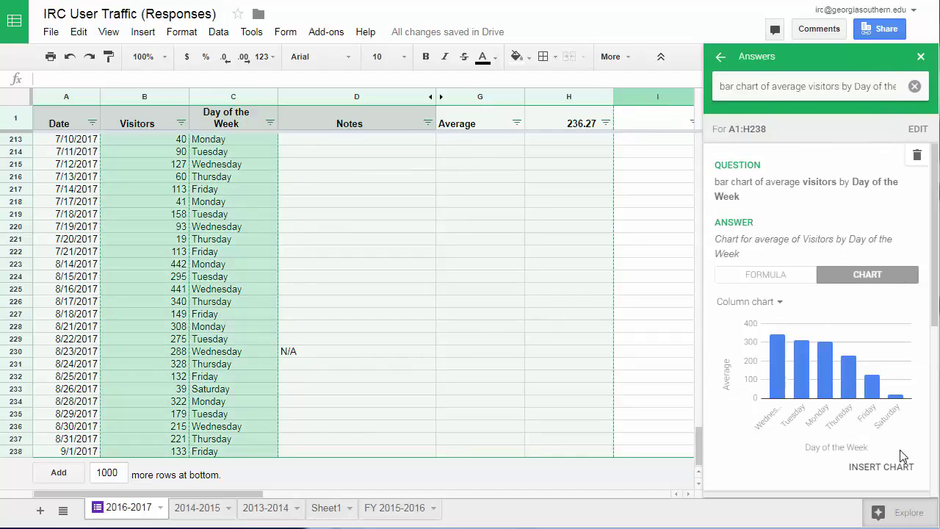
- Insert the average visitors chart, move it over the Notes column so the dates and visitor counts stay uncovered, and clear the question
click(867, 467)
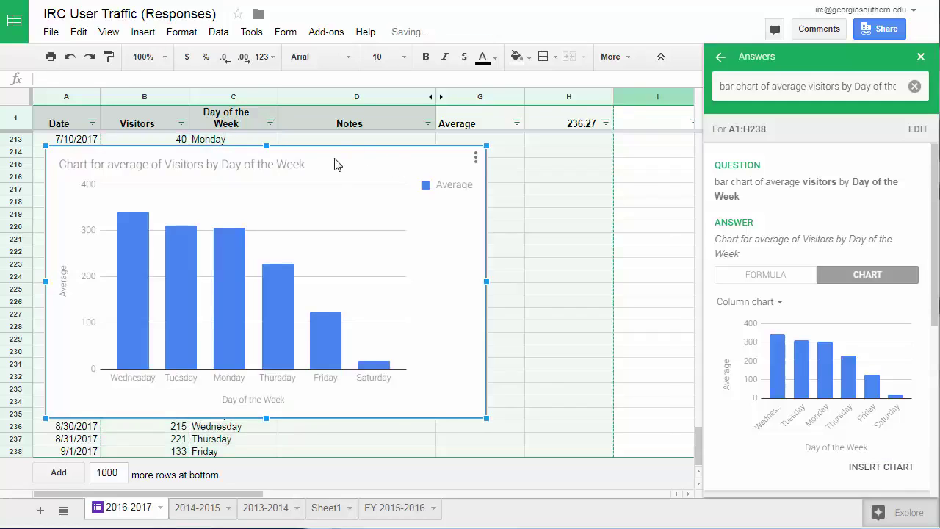
drag(335, 162, 515, 164)
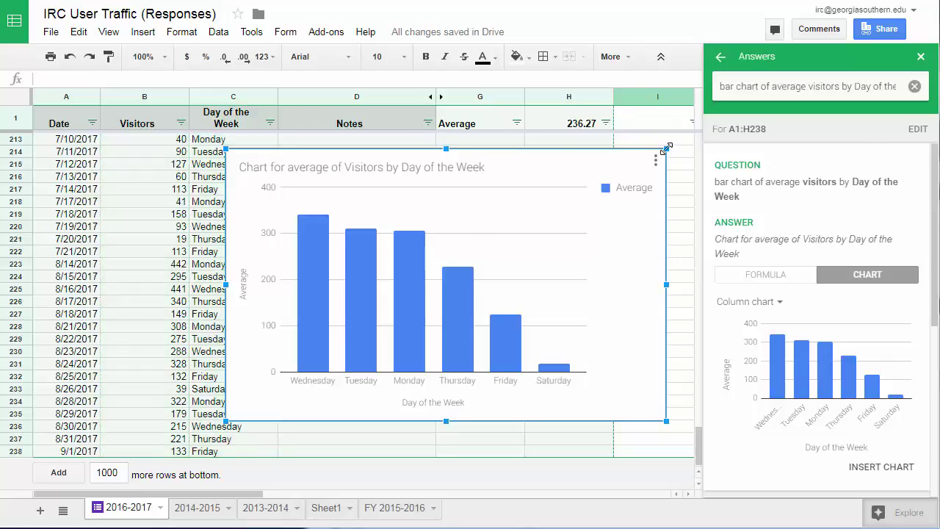
drag(551, 210, 515, 213)
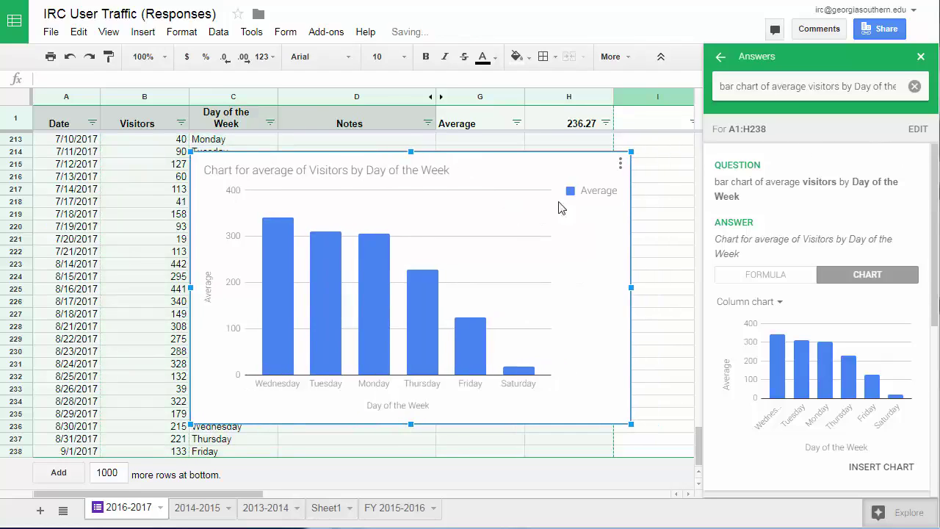
click(914, 87)
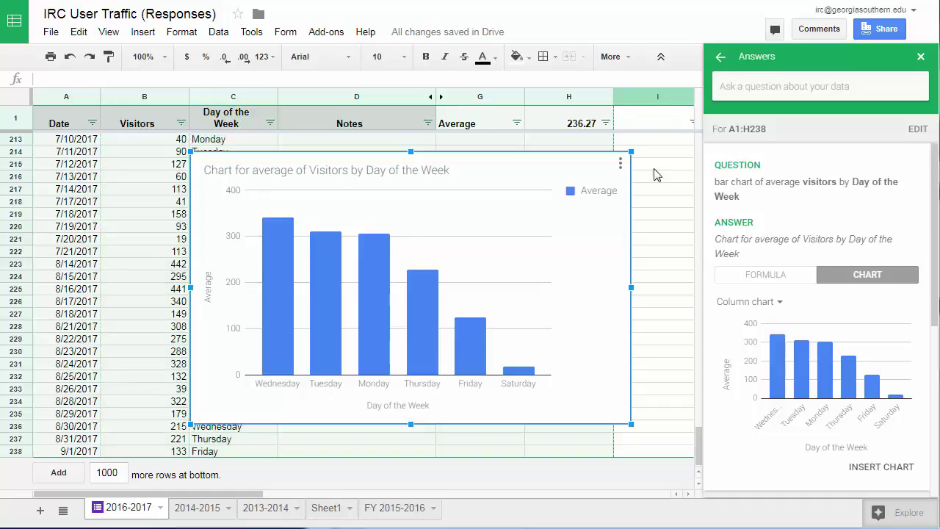
click(439, 239)
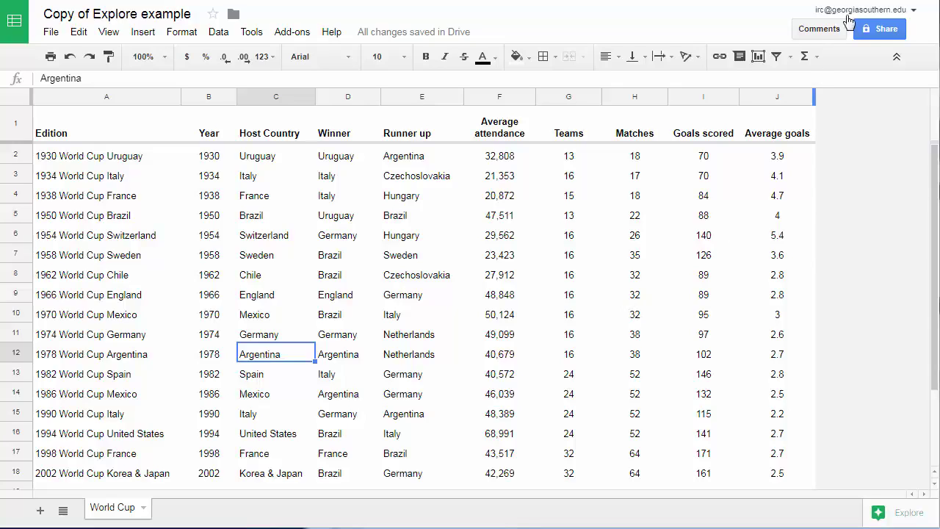
- Open Explore for the World Cup data and ask it for the "top winner"
click(907, 523)
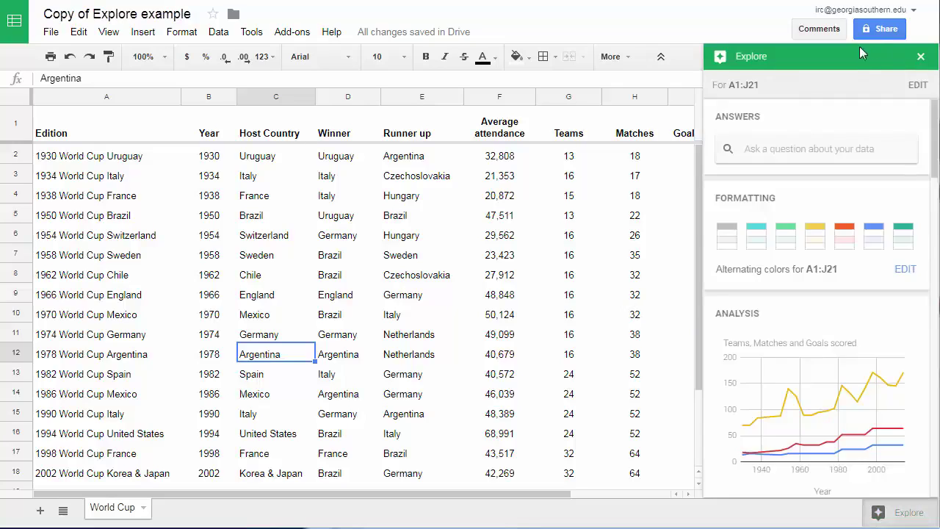
click(774, 150)
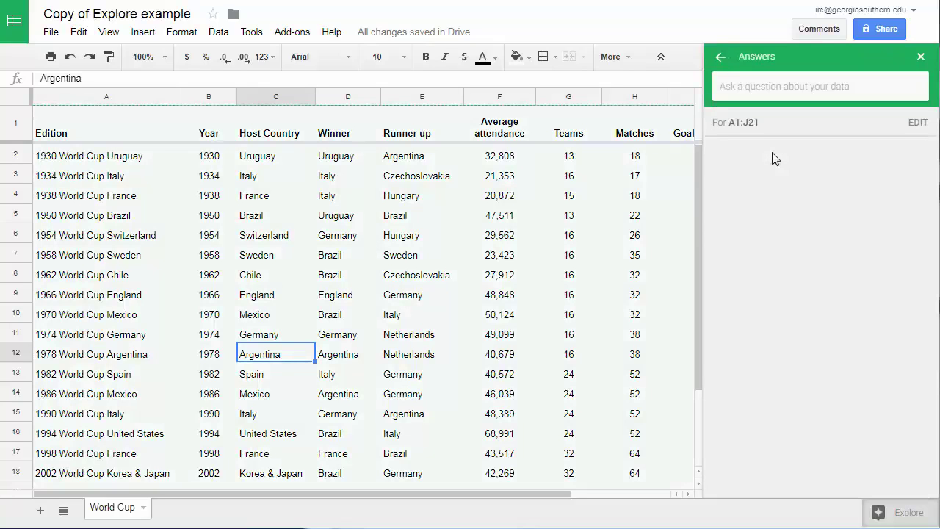
text(top winner)
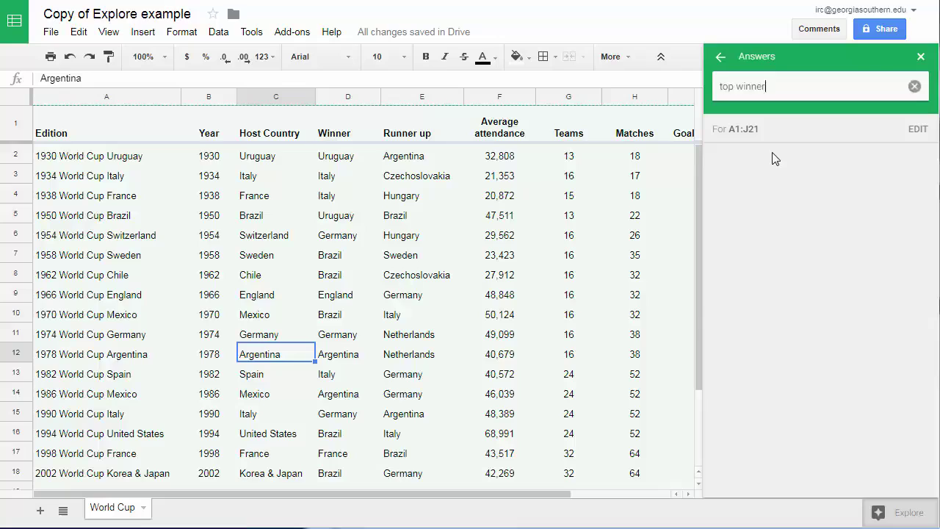
key(Return)
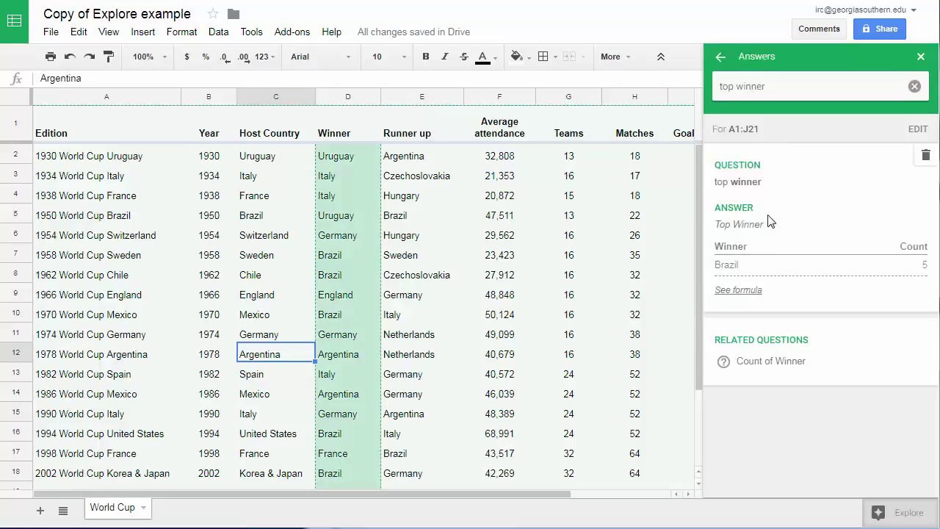
- Ask Explore for the "top winners", then reveal the formula behind the answer and hide it again
click(788, 86)
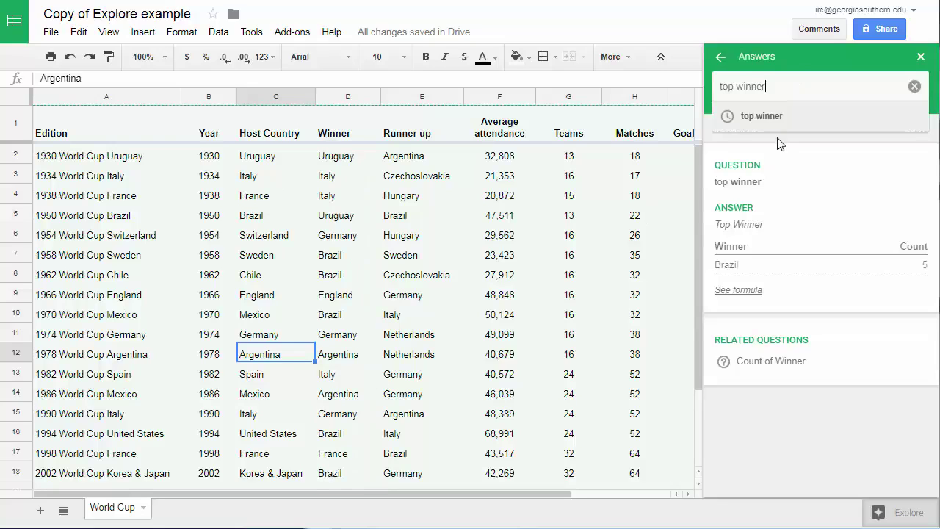
text(s)
key(Return)
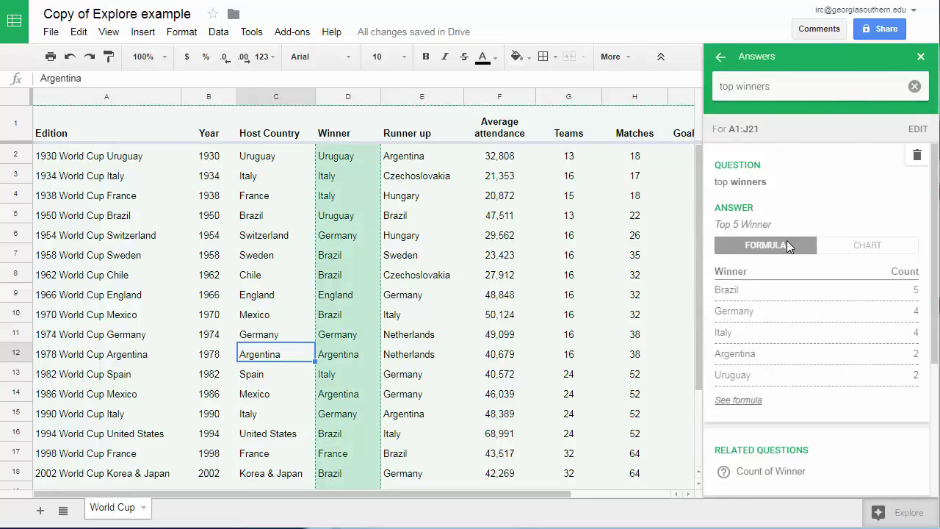
click(744, 401)
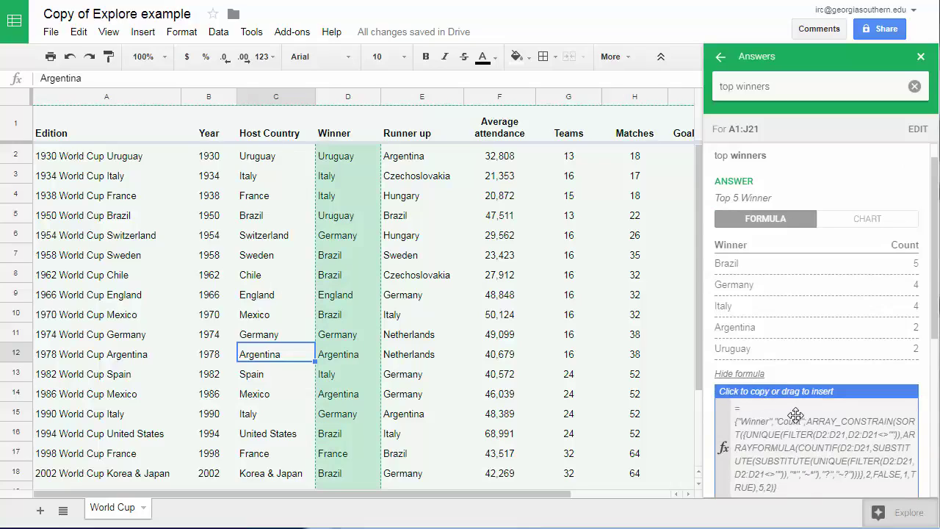
click(751, 374)
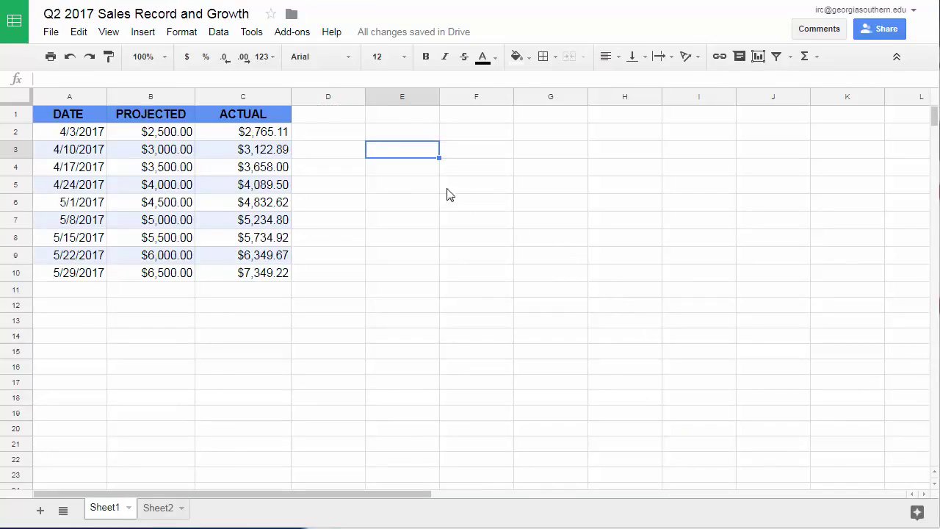
- Copy the sales table in A1:C10 of the Q2 2017 Sales Record and Growth spreadsheet
drag(68, 121, 279, 283)
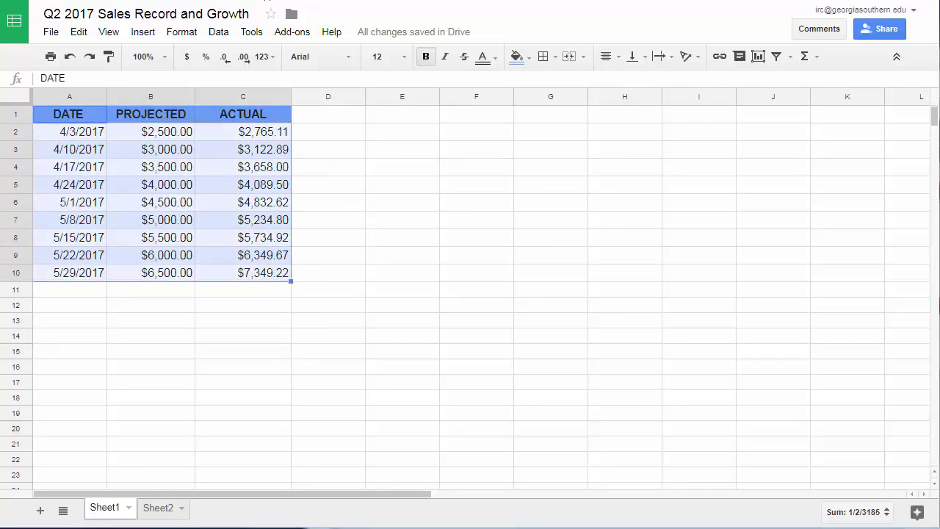
right_click(229, 152)
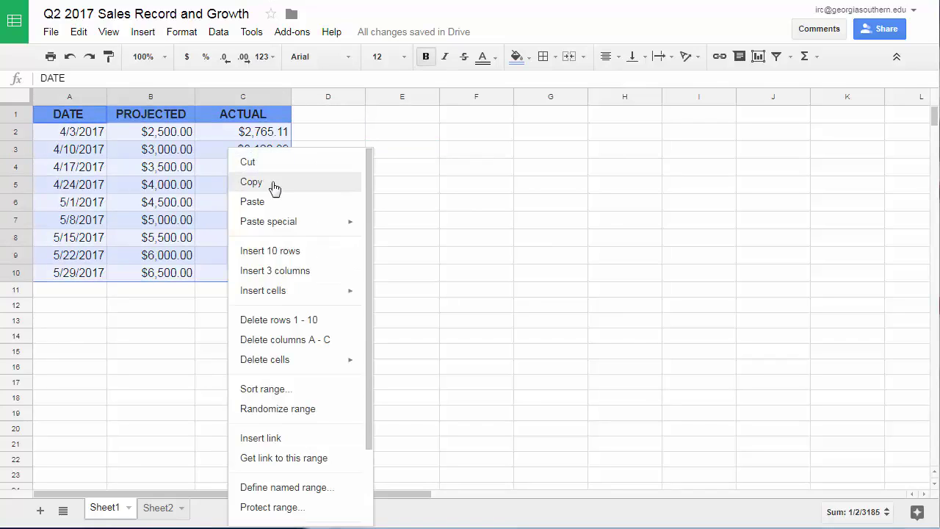
click(273, 188)
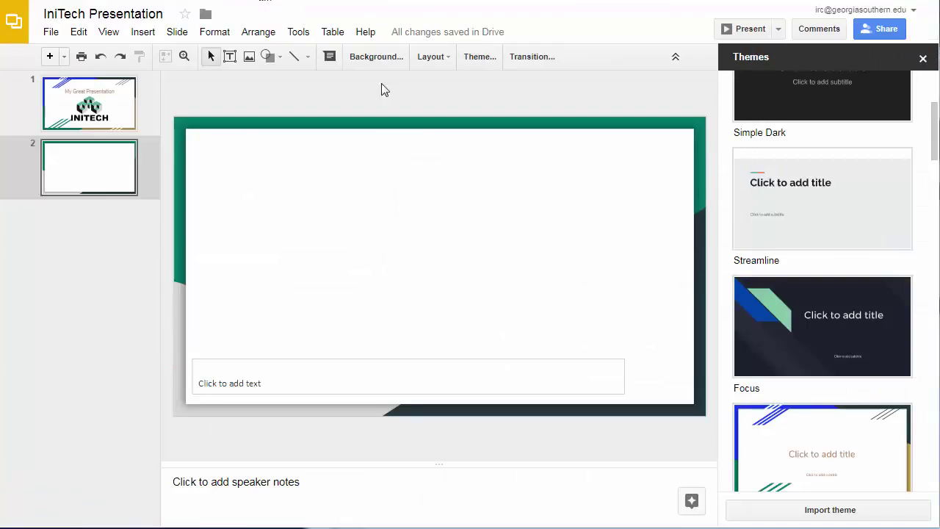
- Switch to the IniTech Presentation in Google Slides and paste the table on slide 2, linked to the spreadsheet
click(104, 111)
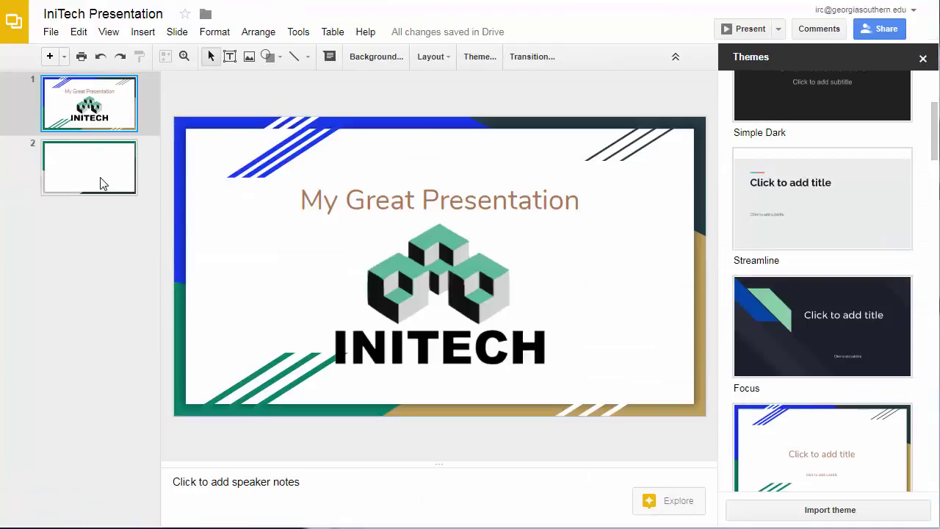
click(102, 184)
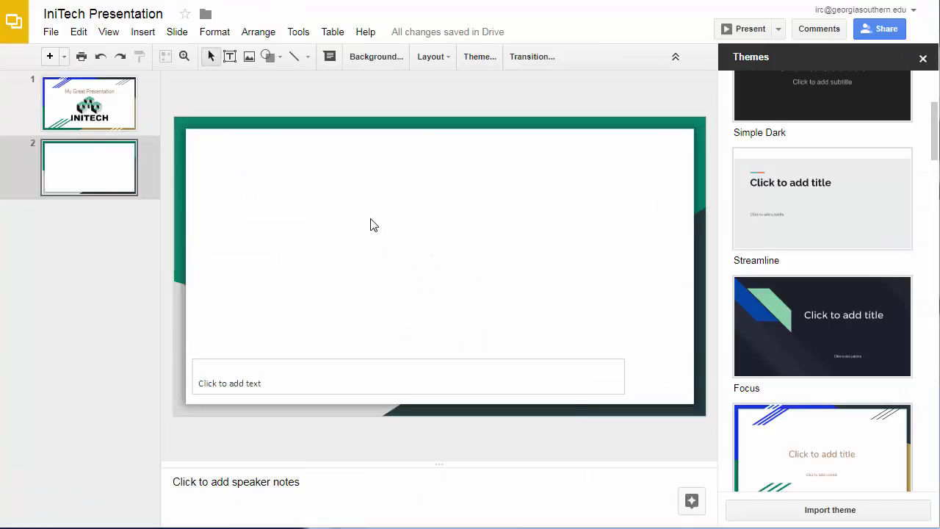
right_click(373, 220)
click(417, 272)
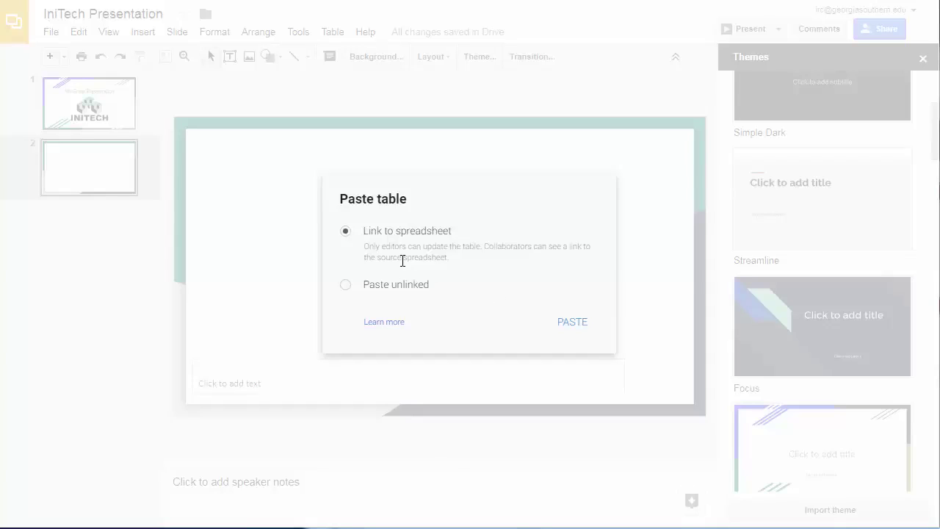
click(572, 323)
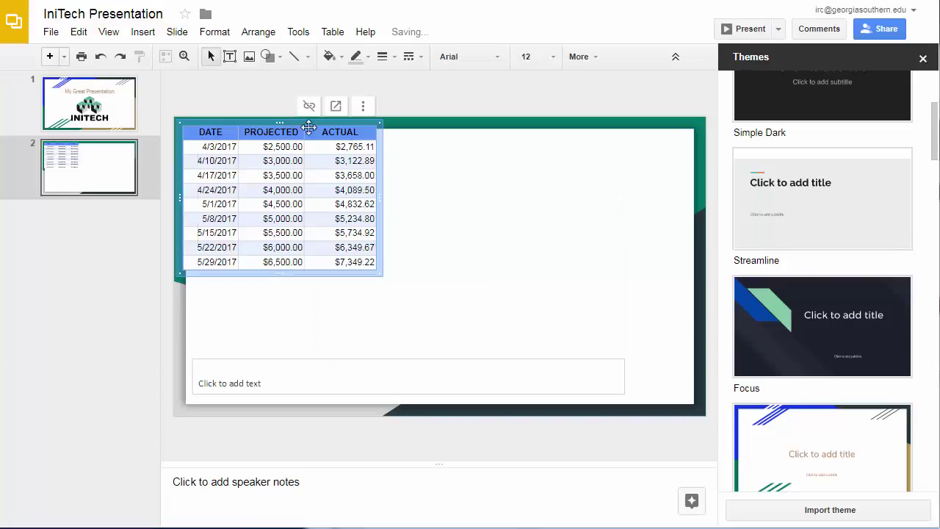
- Move the pasted table away from the slide's corner, enlarge it, and set its font size to 18
drag(309, 123, 387, 159)
drag(456, 304, 616, 325)
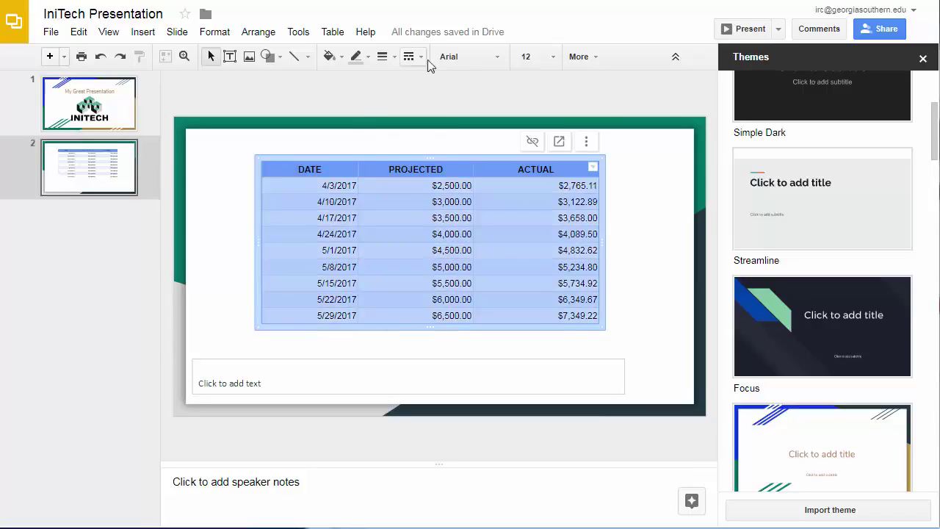
click(553, 57)
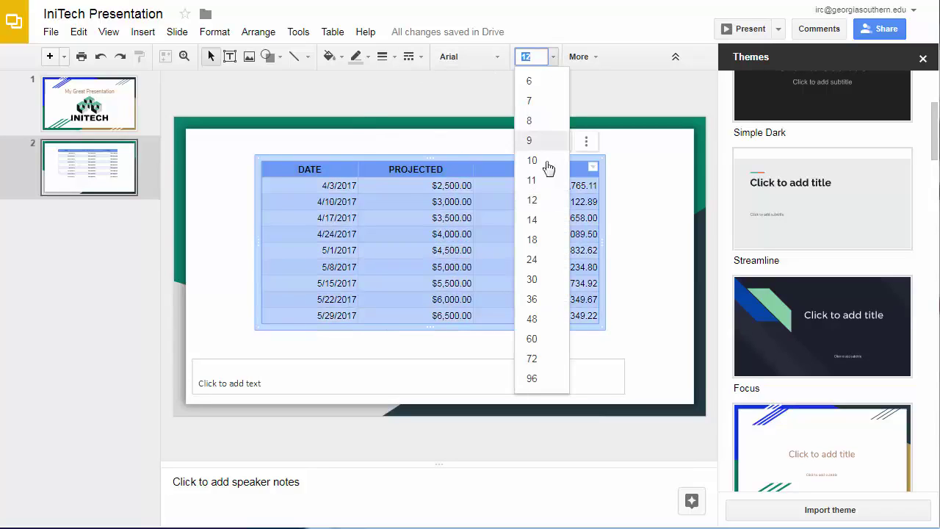
click(533, 242)
click(665, 250)
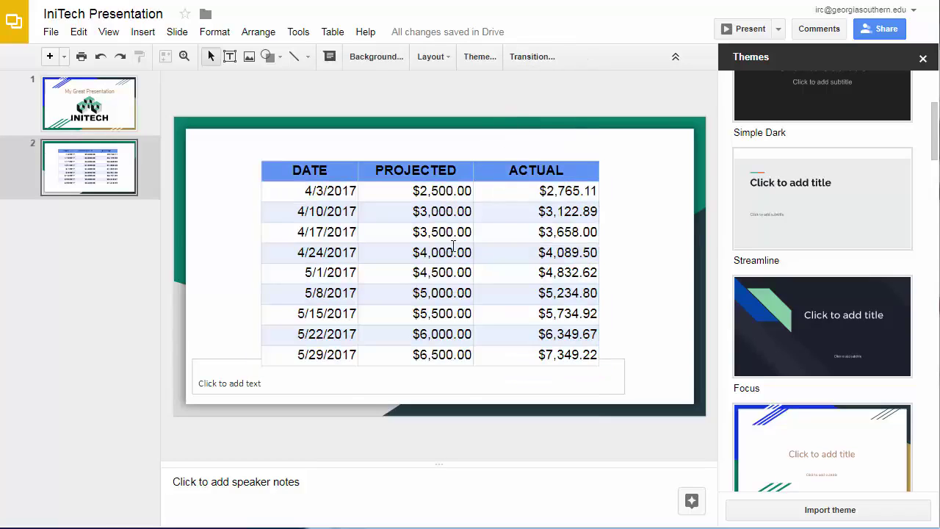
- Switch back to the sales spreadsheet in Google Sheets and add row 11 with date 6/5/2017, projected 7,000 and actual 7,567
key(ctrl+Tab)
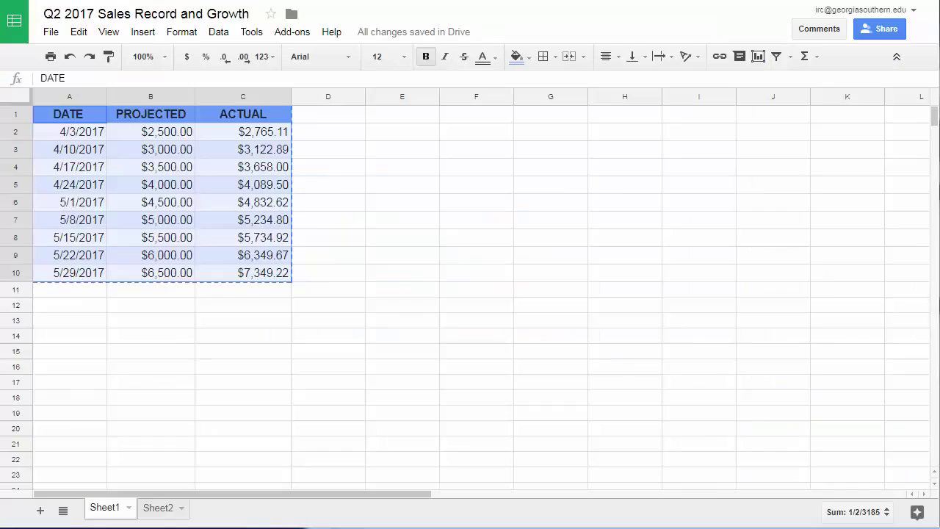
click(227, 211)
click(79, 279)
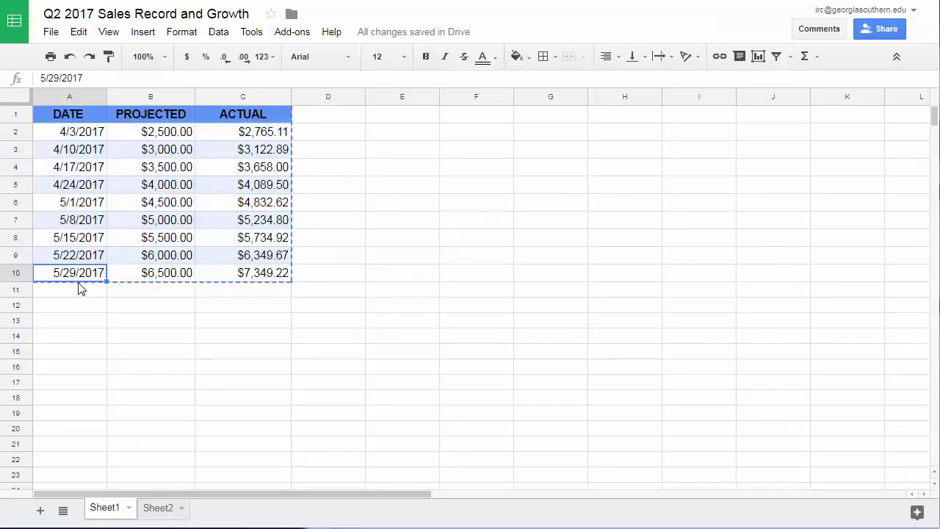
click(81, 289)
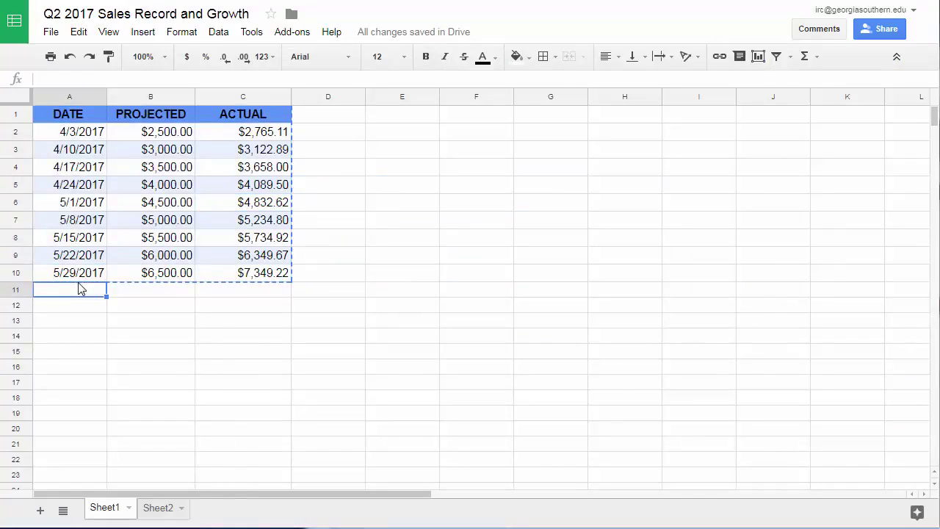
text(6/5/)
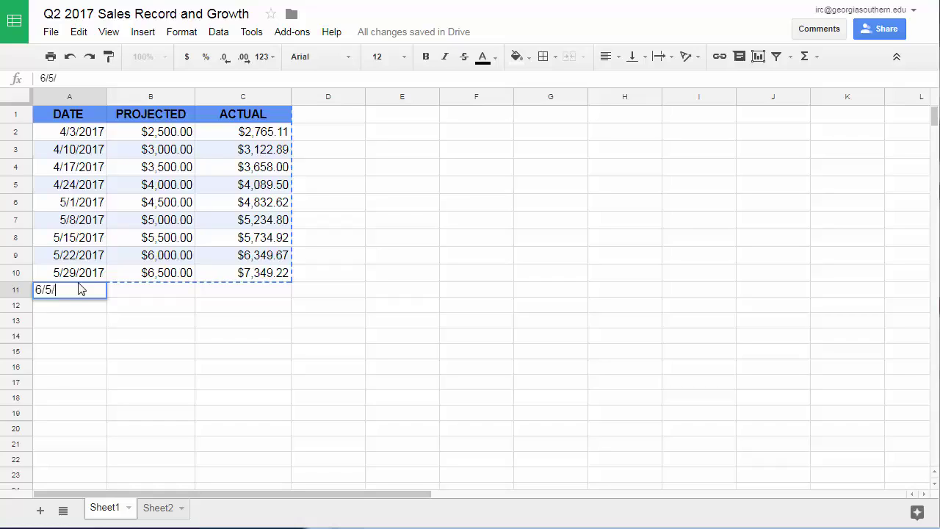
text(2017)
key(Tab)
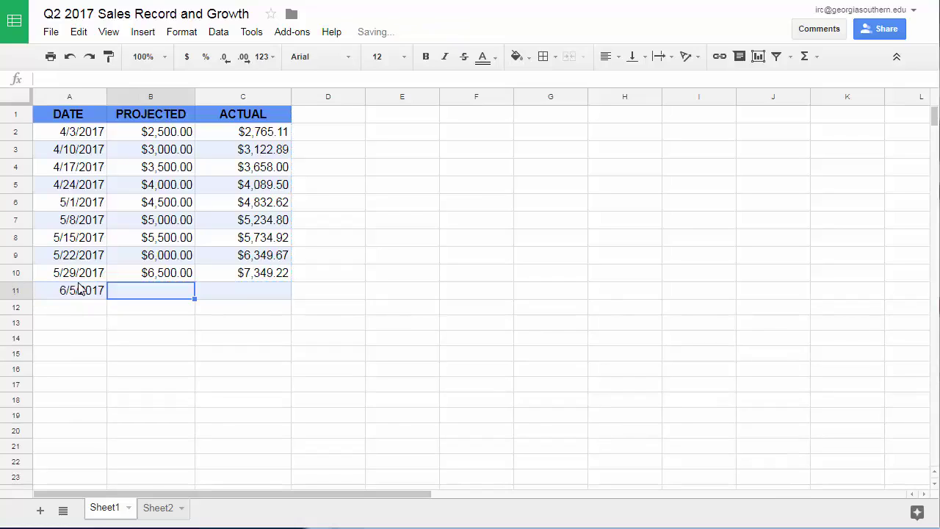
text(7)
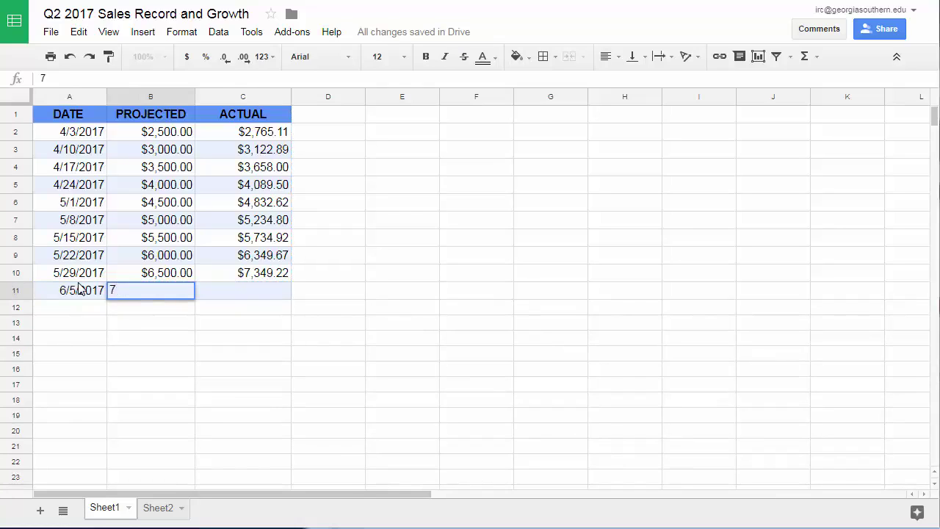
text(,000)
key(Tab)
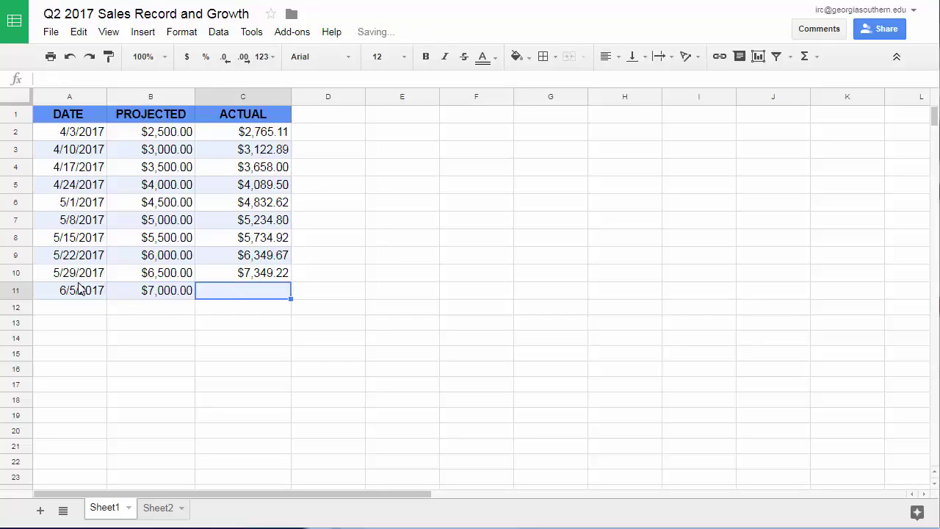
text(7.567)
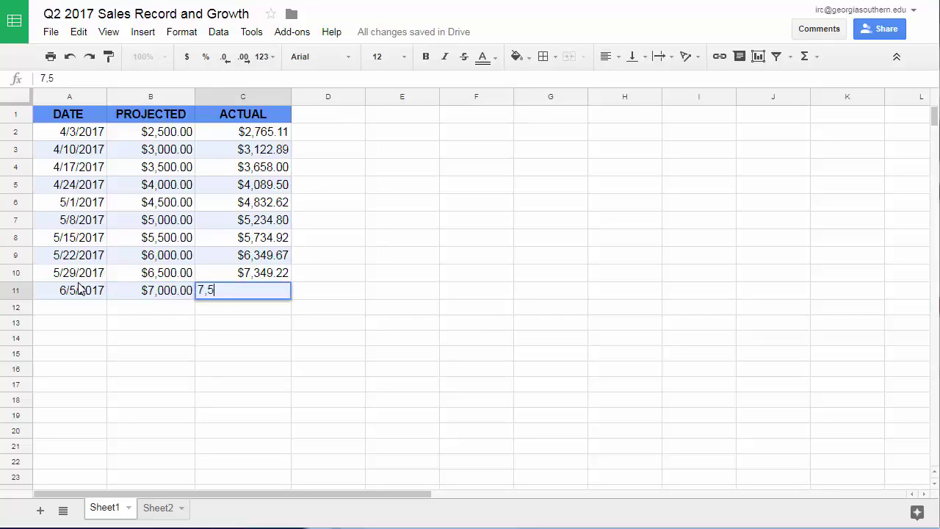
key(Return)
- Change the actual sales value for 4/3/2017 in cell C2 to 1765.11
click(171, 190)
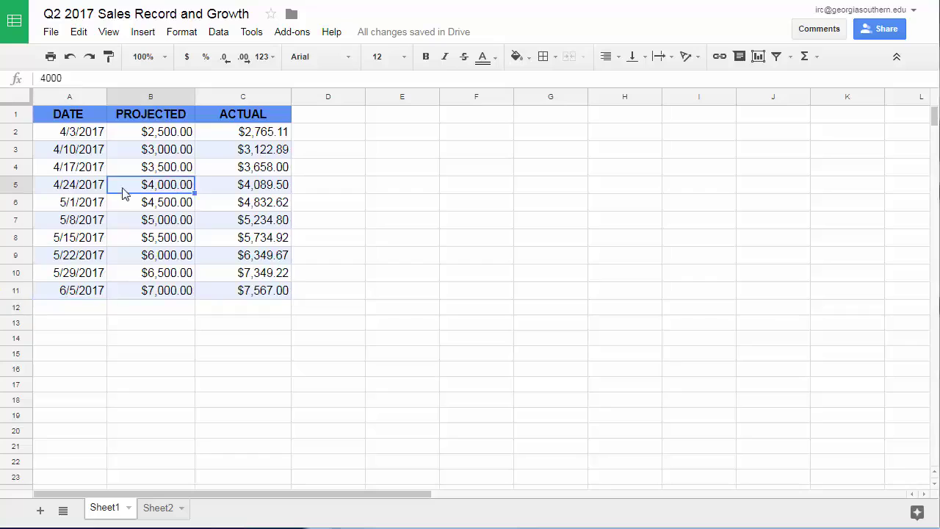
click(279, 134)
double_click(277, 134)
click(253, 134)
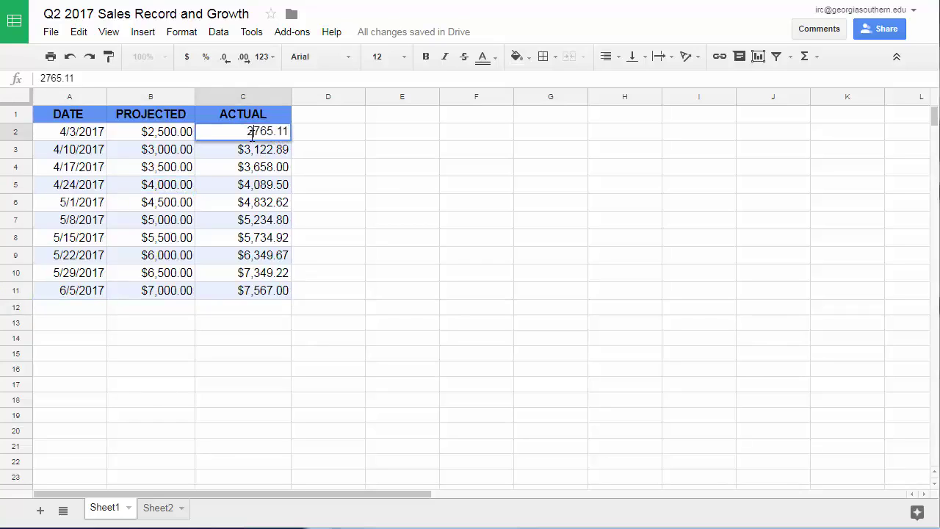
key(BackSpace)
text(1)
click(317, 154)
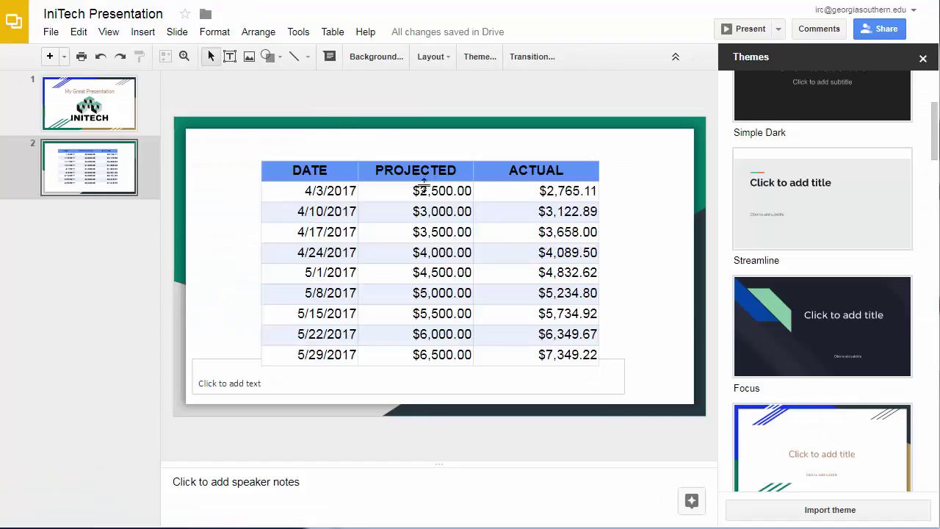
- Return to the presentation in Google Slides and update the linked sales table from its spreadsheet
click(425, 193)
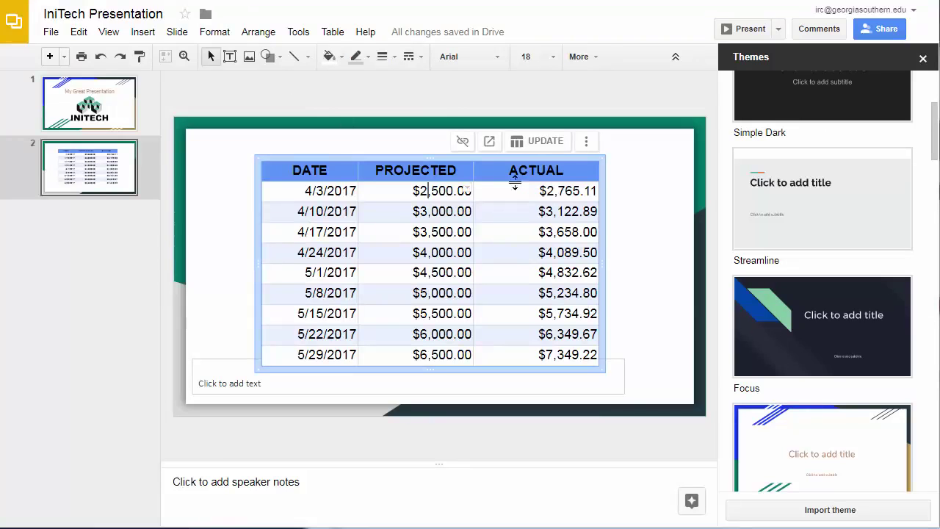
click(544, 142)
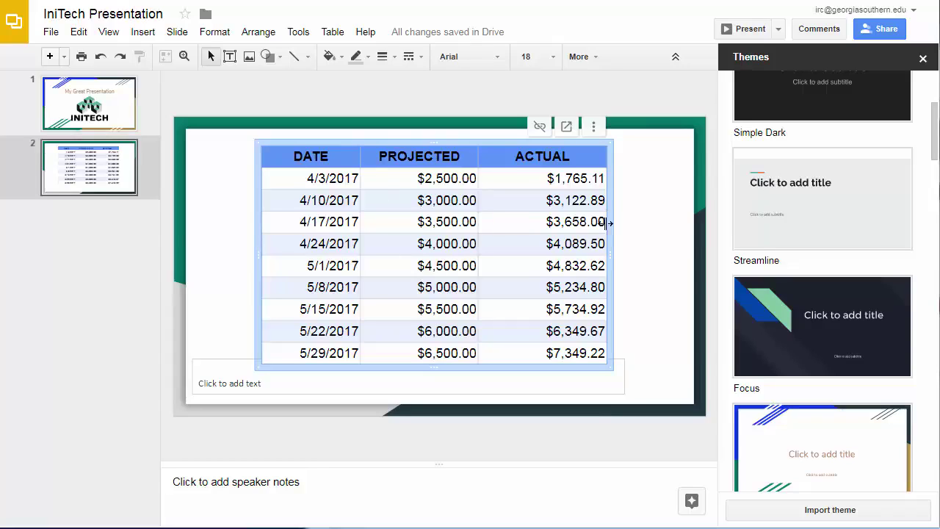
- Change the table's linked cell range to Sheet1!A1:C11
click(594, 127)
click(595, 128)
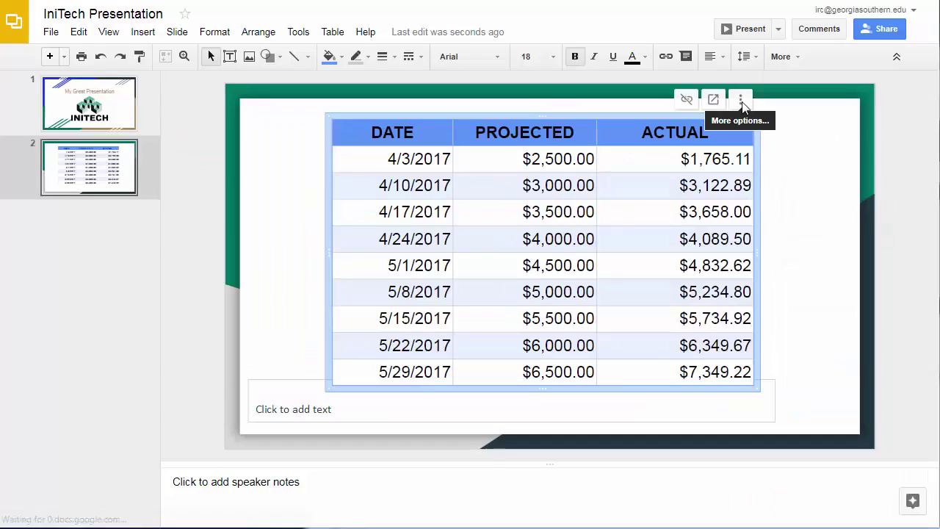
click(741, 102)
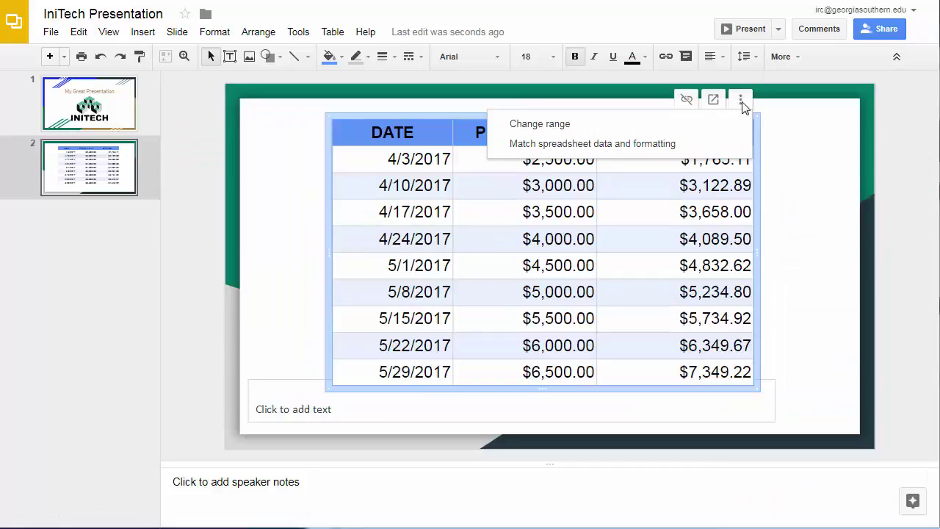
click(561, 125)
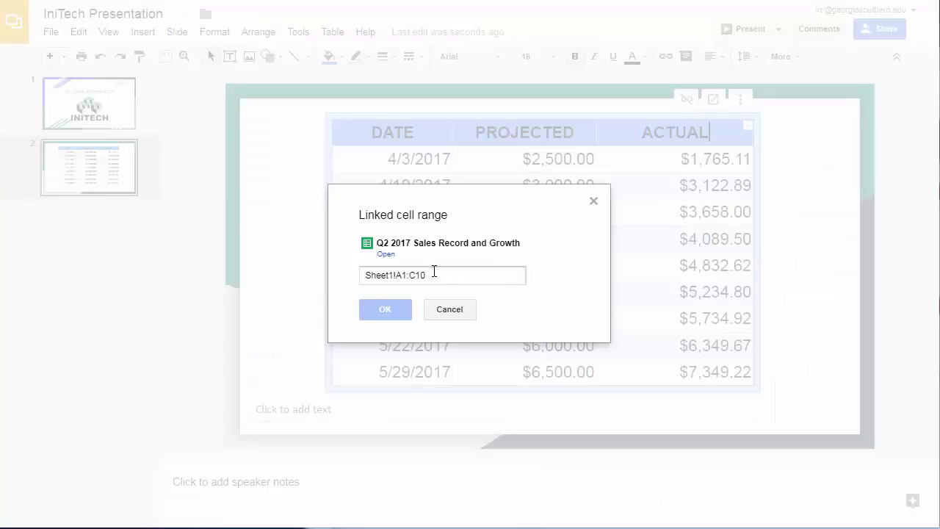
key(BackSpace)
text(1)
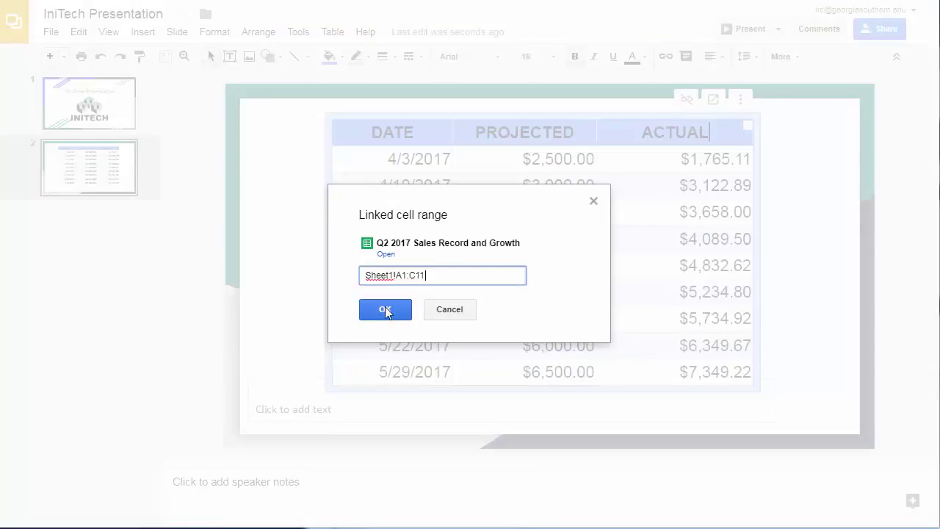
click(385, 309)
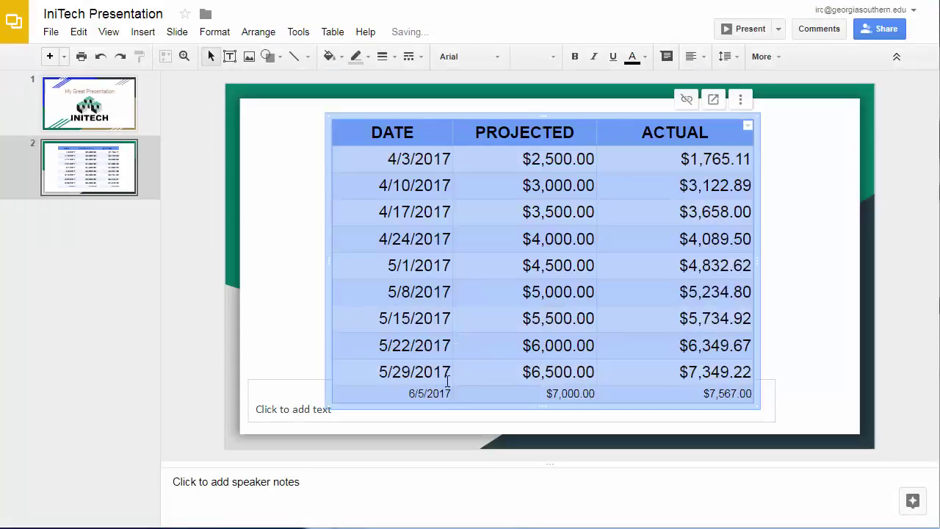
- Set the font size of the table's last two rows to 18 and deselect the table
click(398, 380)
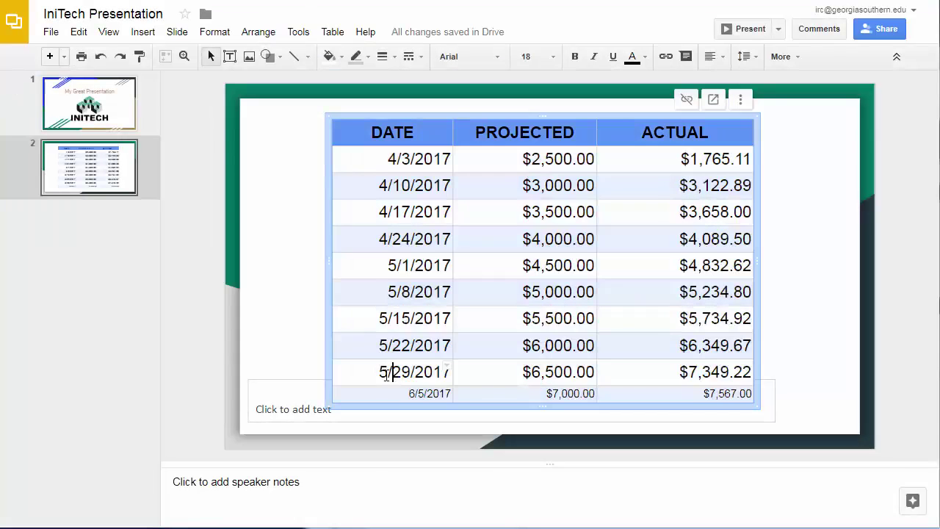
drag(379, 373, 710, 394)
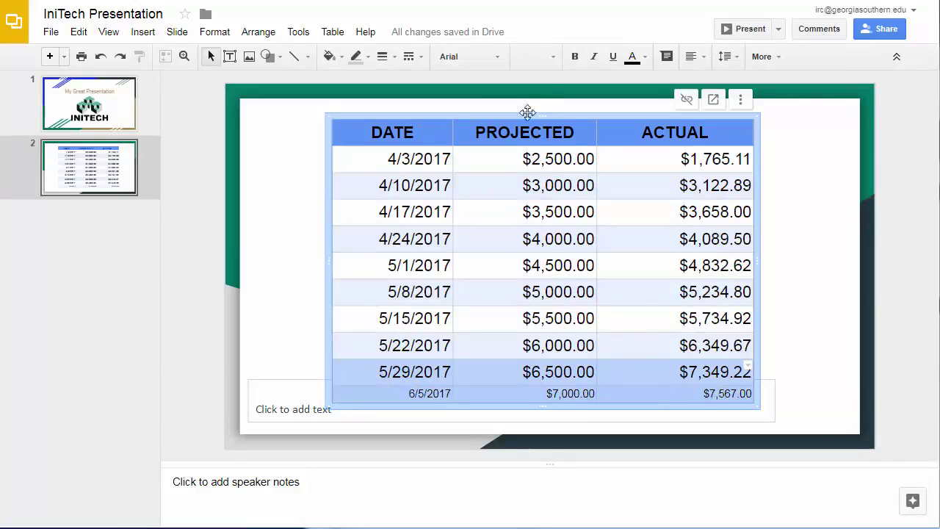
click(556, 57)
click(532, 220)
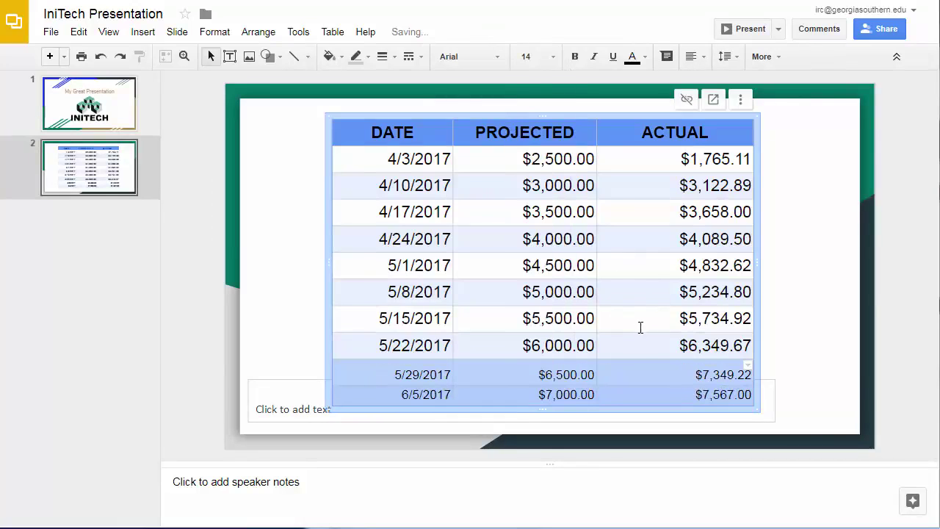
click(552, 64)
click(536, 241)
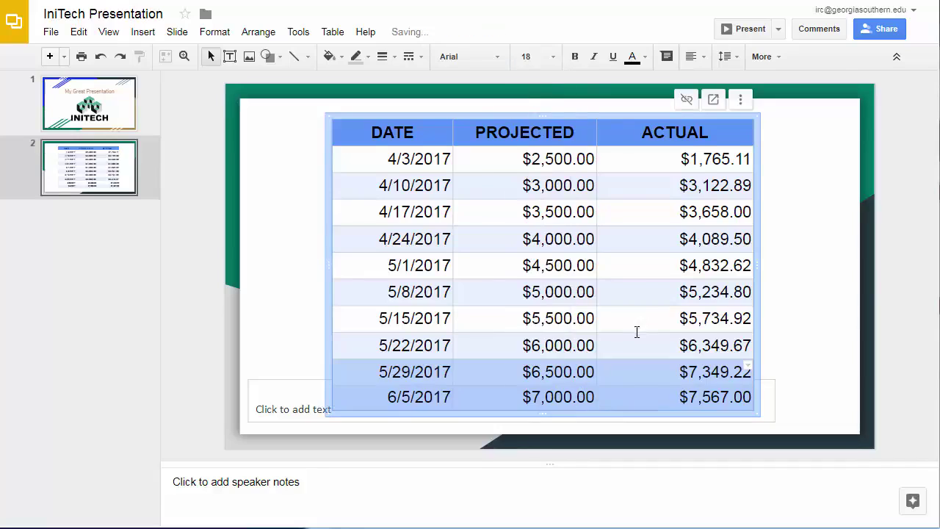
click(563, 118)
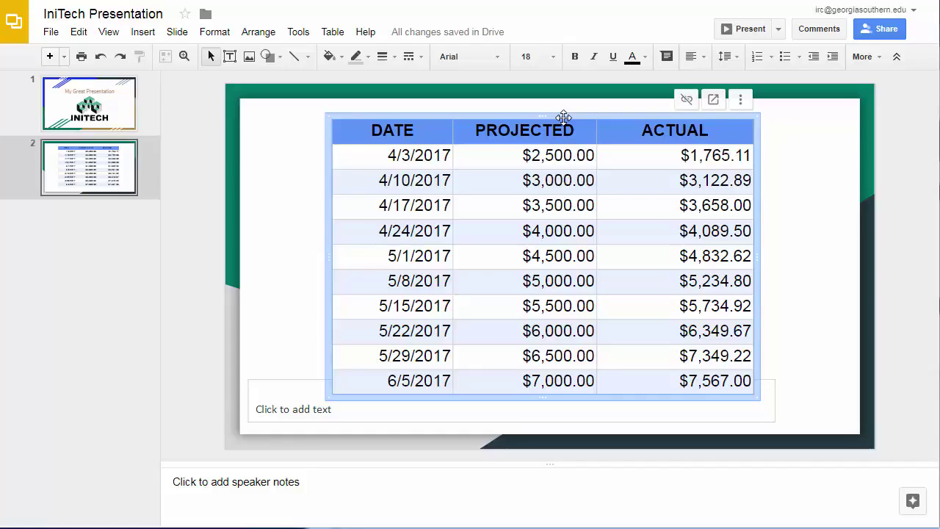
key(Escape)
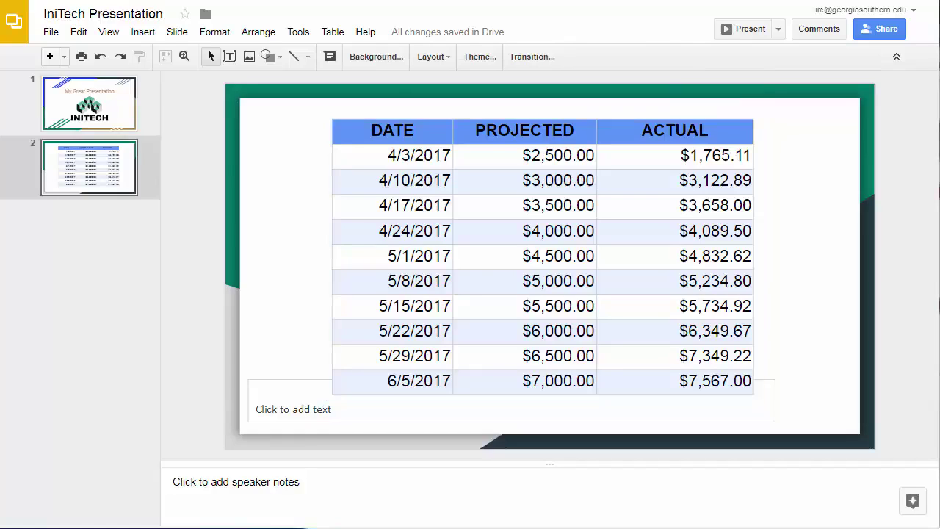